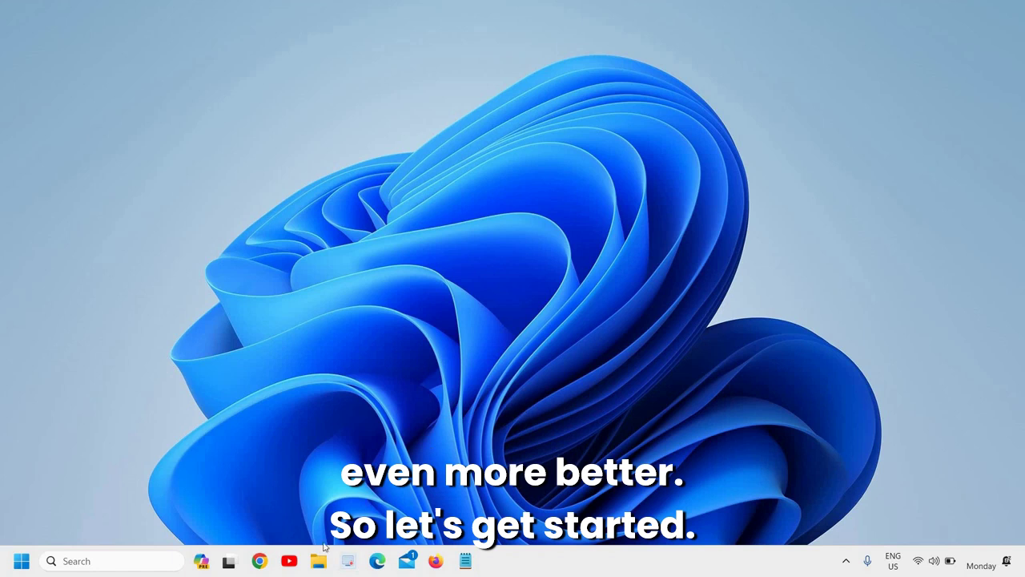
Search 'control', open Control Panel from Best match, and maximize its window.
{"action": "left_click", "coordinate": [114, 562]}
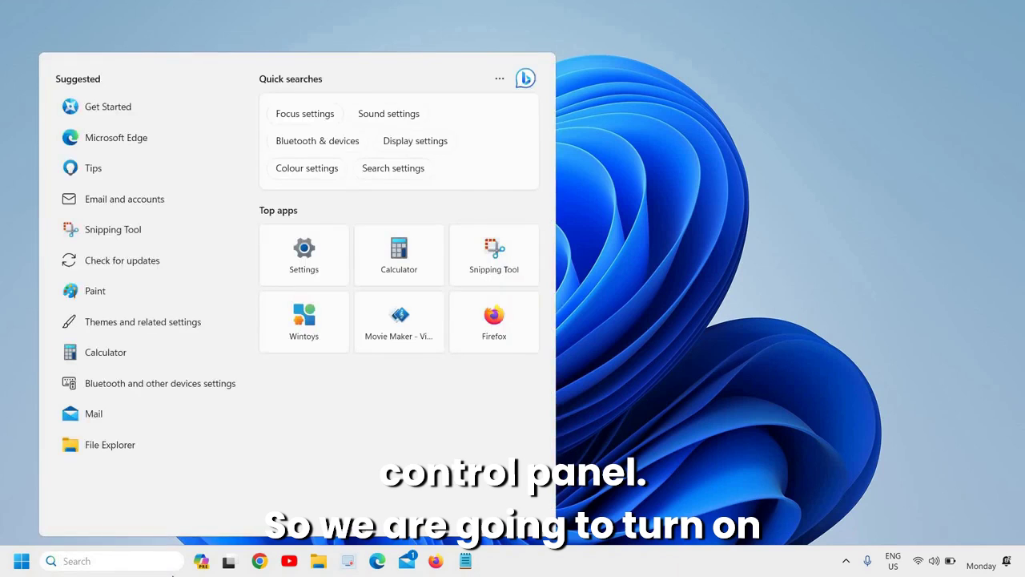
{"action": "type", "text": "contro"}
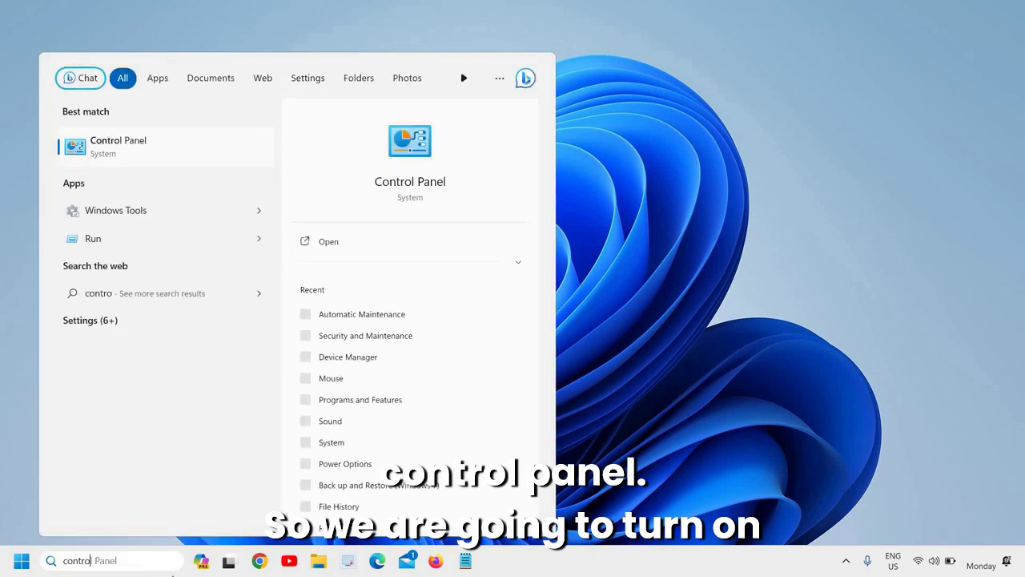
{"action": "type", "text": "l"}
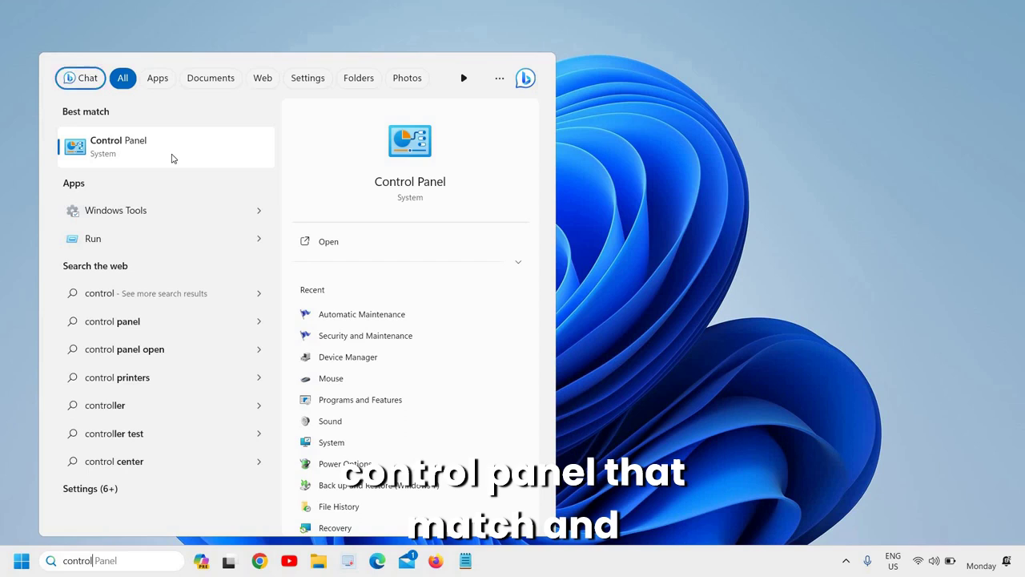
{"action": "left_click", "coordinate": [171, 153]}
{"action": "left_click", "coordinate": [727, 101]}
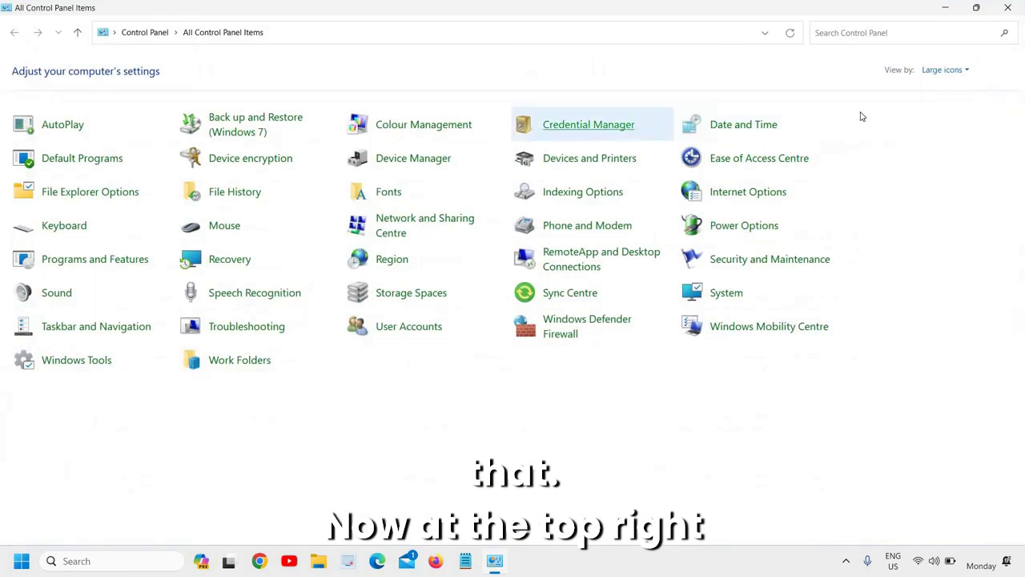
Keep the Large icons view and open Security and Maintenance with Maintenance details expanded.
{"action": "left_click", "coordinate": [954, 73]}
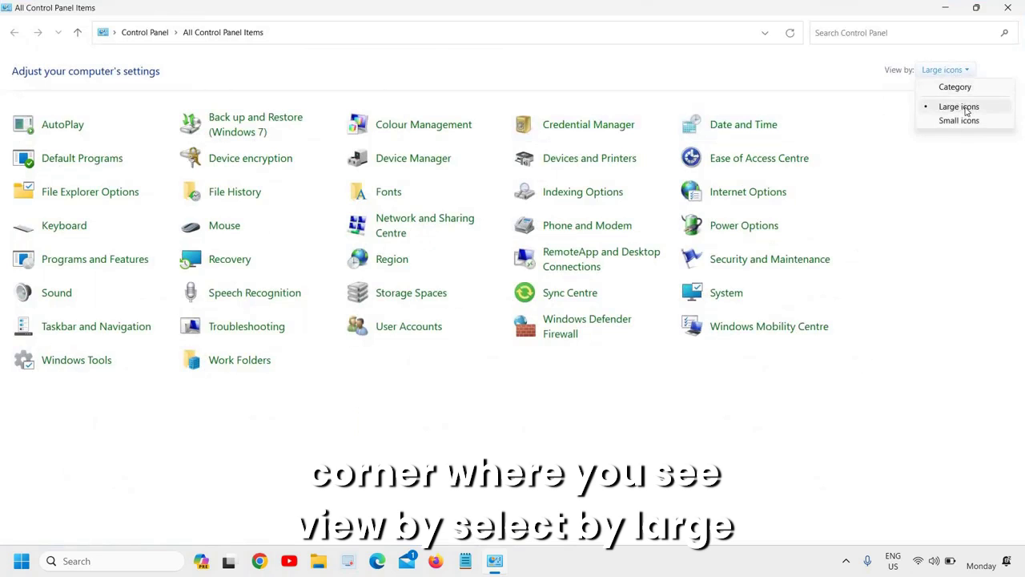
{"action": "left_click", "coordinate": [965, 109]}
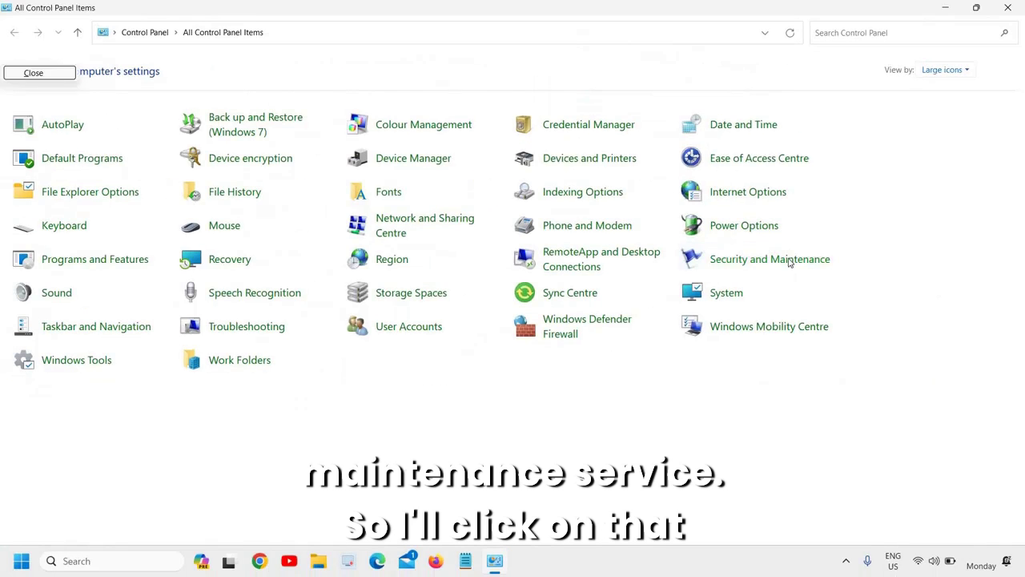
{"action": "left_click", "coordinate": [790, 264]}
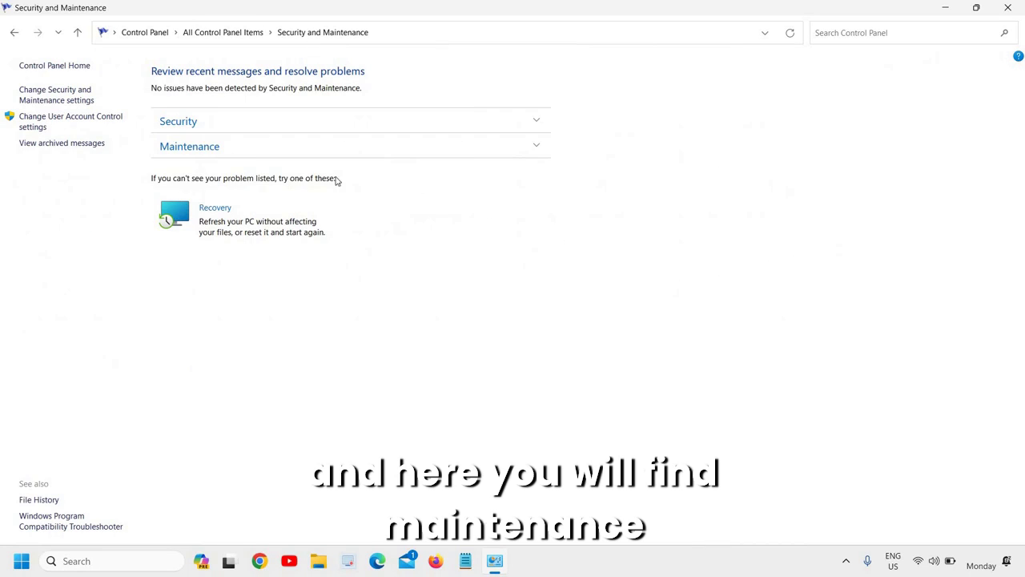
{"action": "left_click", "coordinate": [213, 153]}
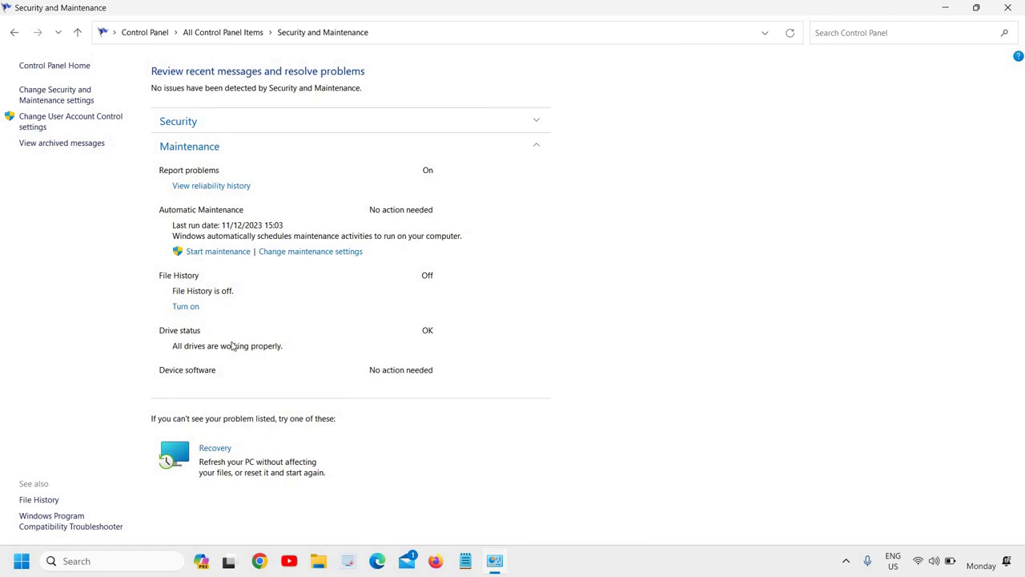
Review the automatic maintenance schedule, return to Maintenance details, then close Control Panel.
{"action": "left_click", "coordinate": [320, 255]}
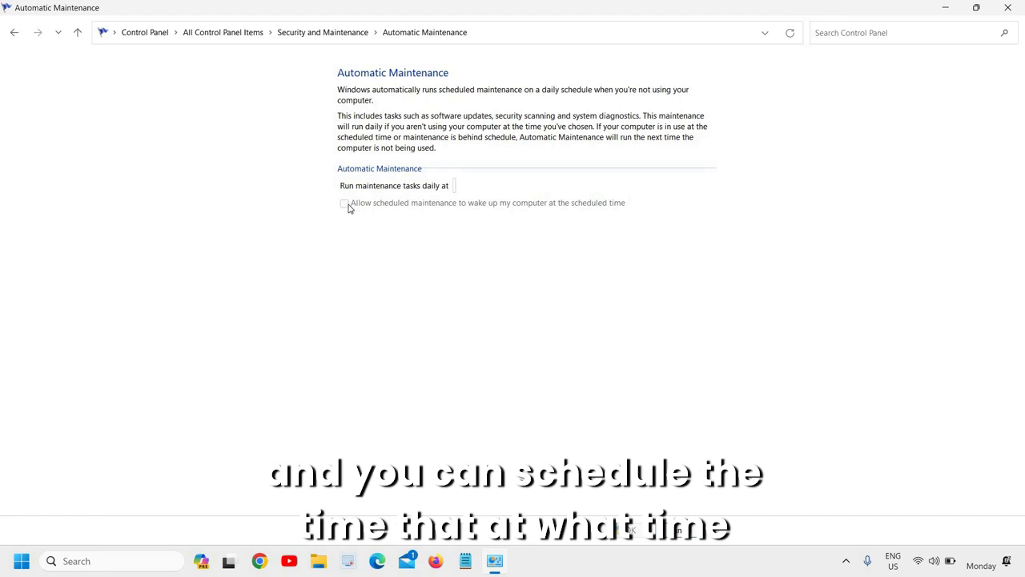
{"action": "left_click", "coordinate": [13, 34]}
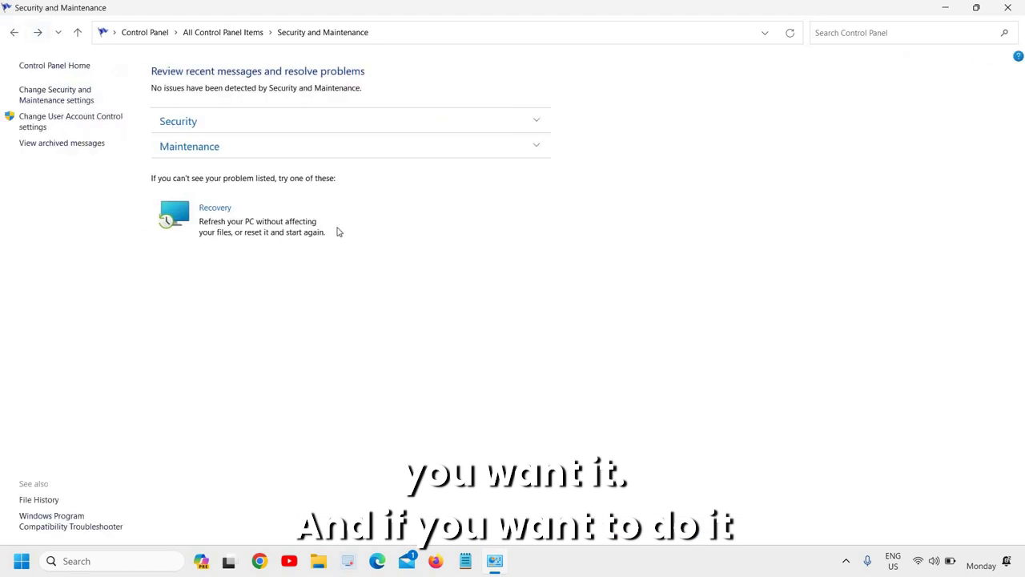
{"action": "left_click", "coordinate": [295, 157]}
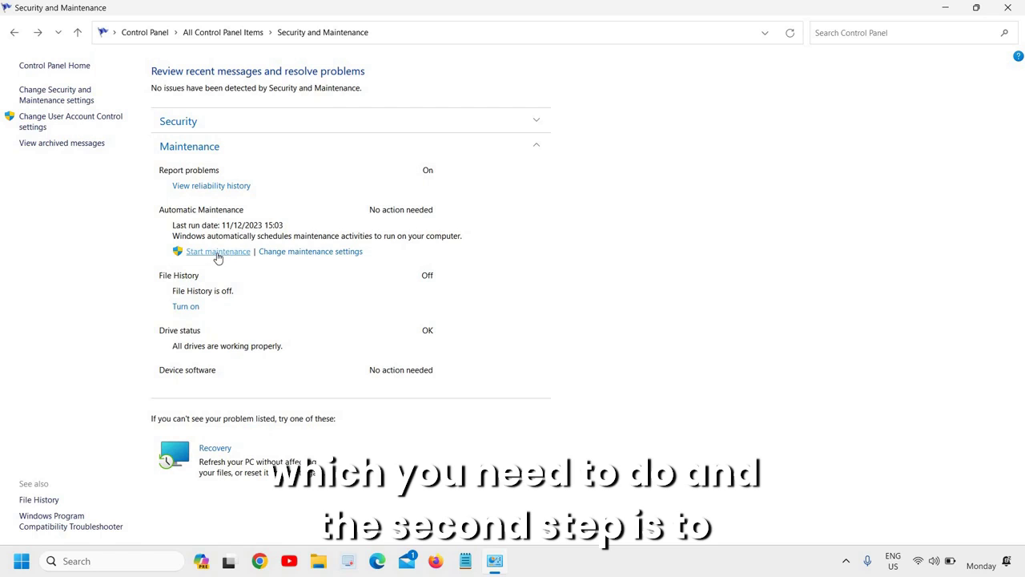
{"action": "left_click", "coordinate": [1009, 8]}
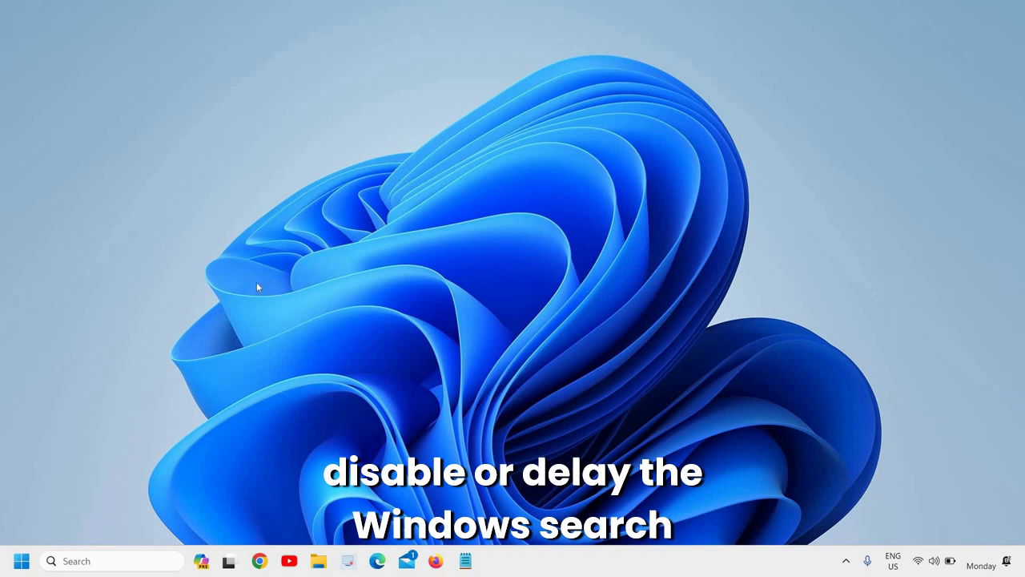
Open the Services console from a 'serv' search, maximize it, and select a service.
{"action": "left_click", "coordinate": [74, 561]}
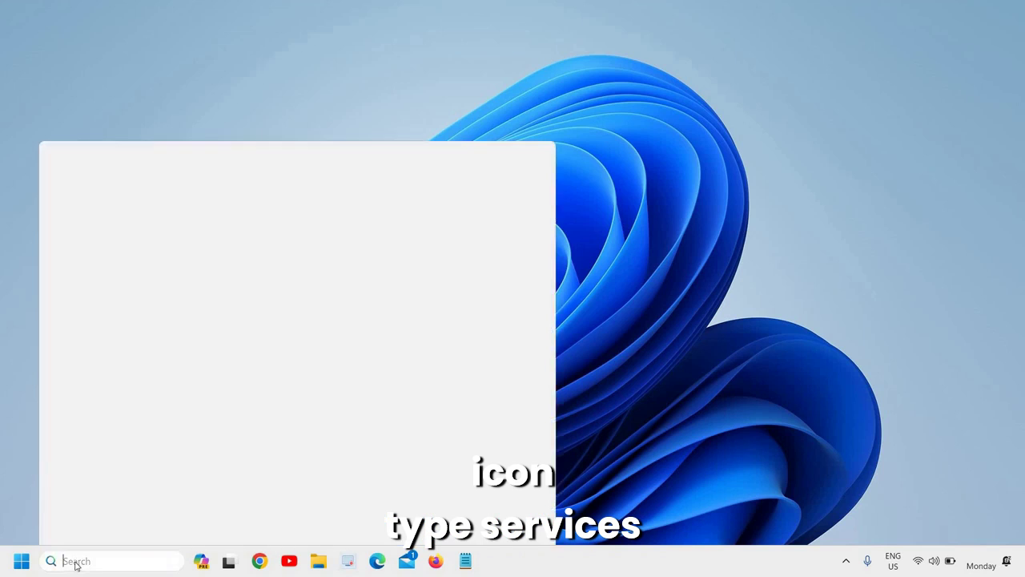
{"action": "type", "text": "serv"}
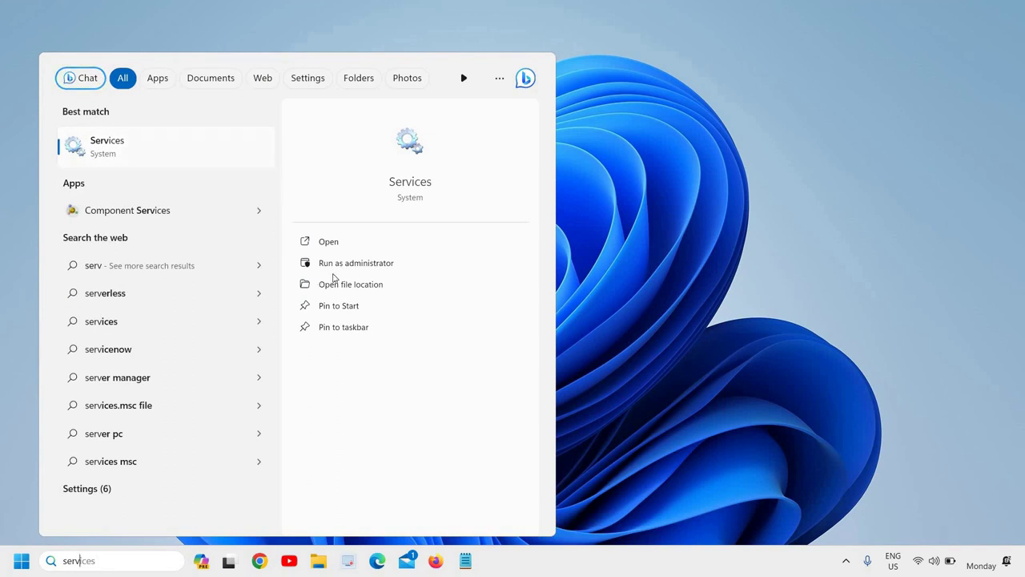
{"action": "left_click", "coordinate": [354, 263]}
{"action": "left_click", "coordinate": [627, 57]}
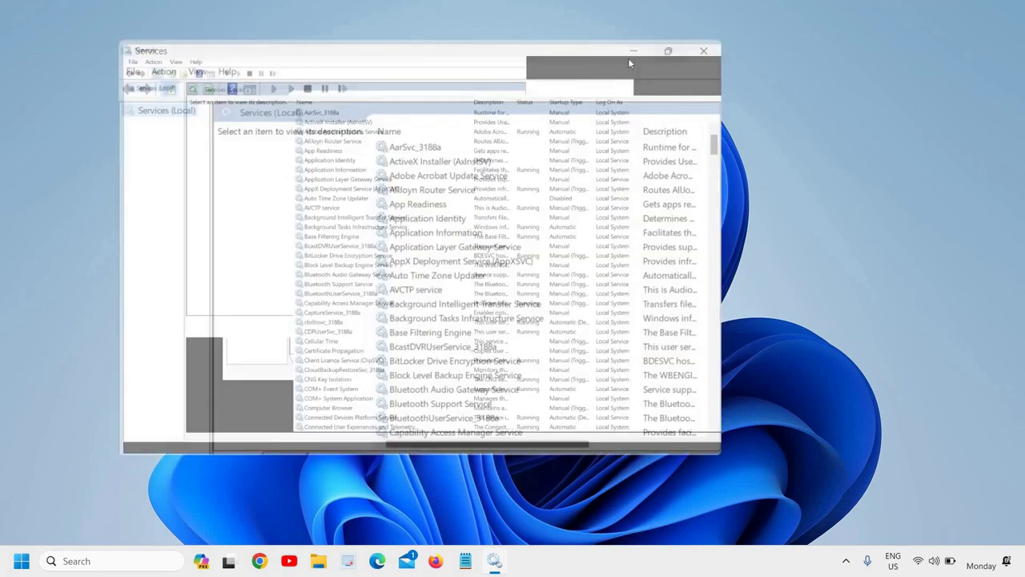
{"action": "left_click", "coordinate": [282, 206]}
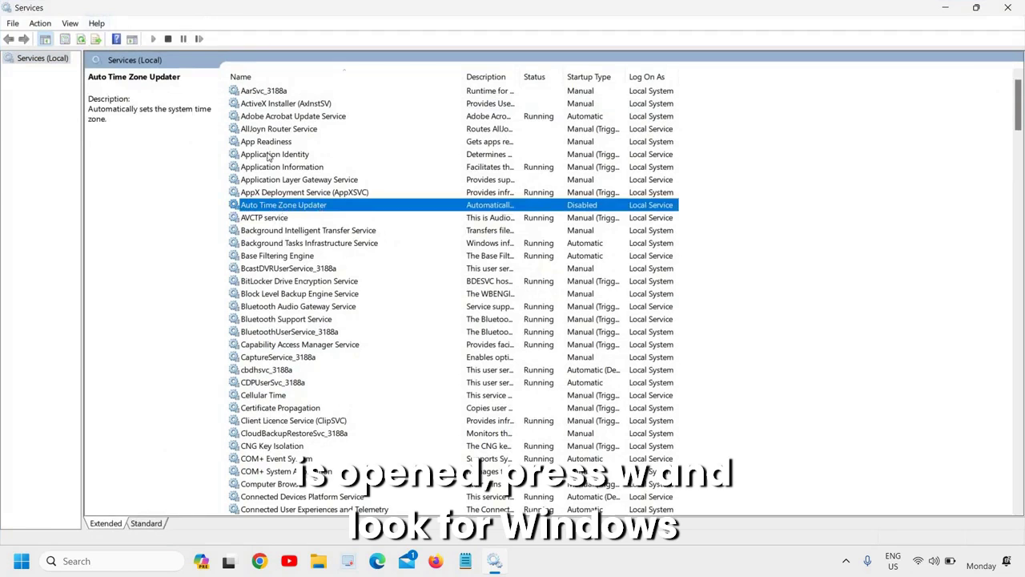
Set the Windows Search service's startup type to Automatic (Delayed Start) and apply it.
{"action": "key", "text": "w"}
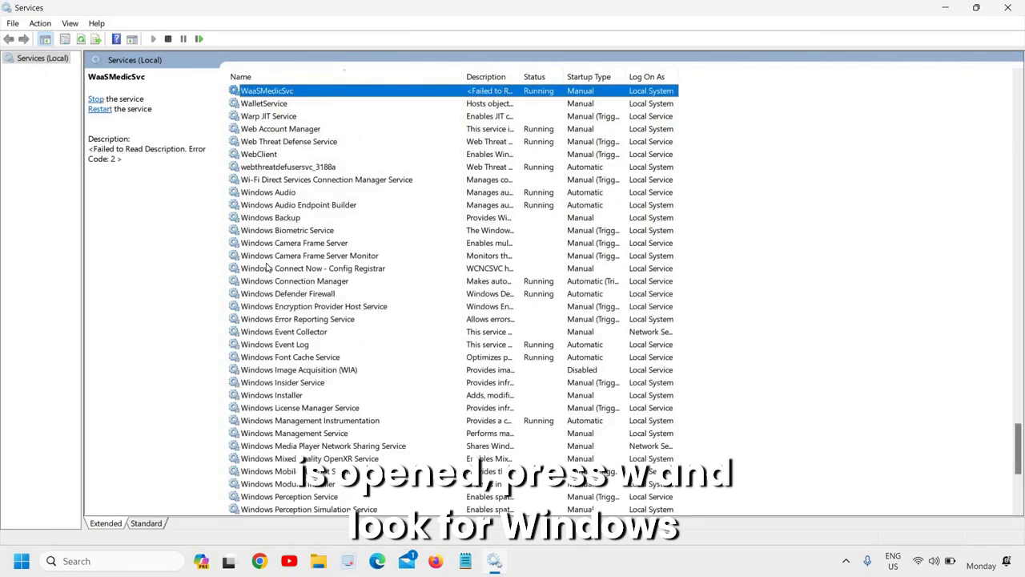
{"action": "scroll", "coordinate": [286, 401], "scroll_direction": "down", "scroll_amount": 1}
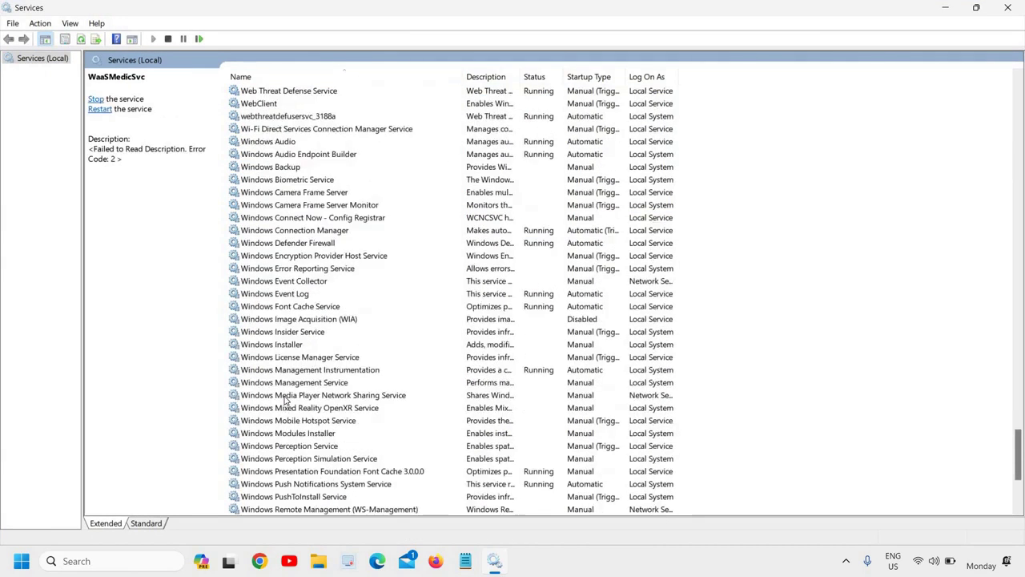
{"action": "scroll", "coordinate": [286, 401], "scroll_direction": "down", "scroll_amount": 3}
{"action": "left_click", "coordinate": [271, 423]}
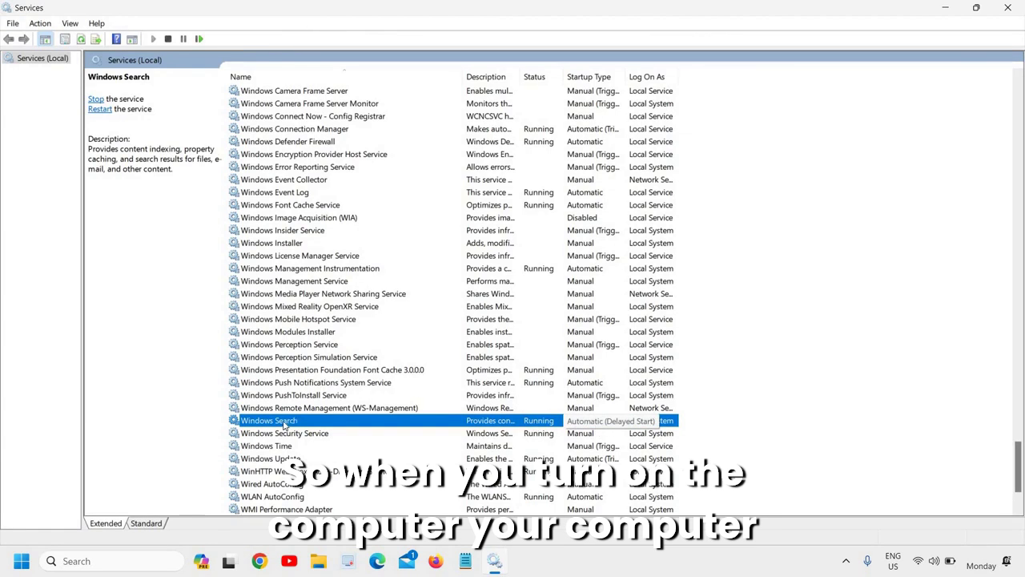
{"action": "right_click", "coordinate": [285, 424]}
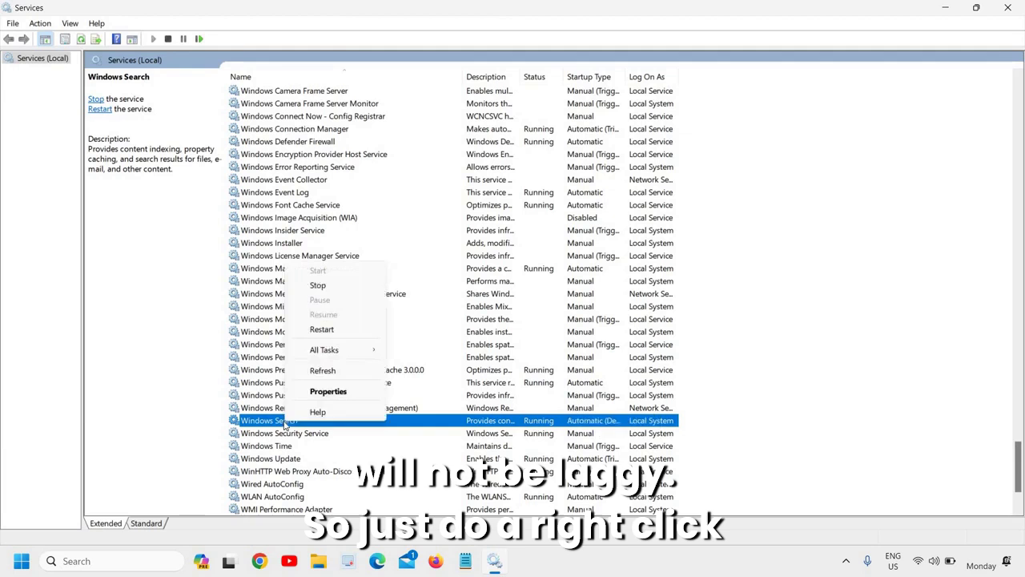
{"action": "left_click", "coordinate": [330, 390]}
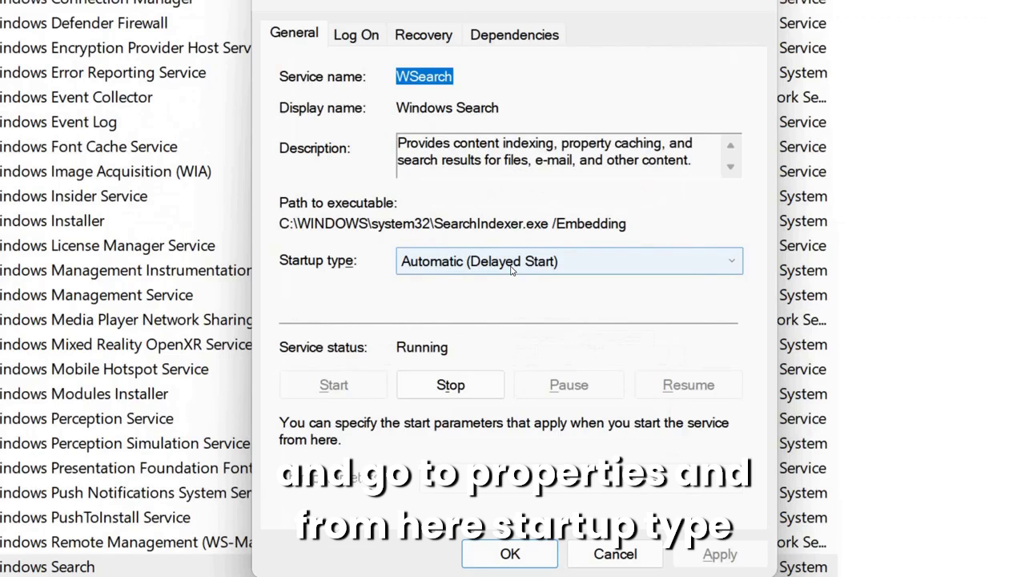
{"action": "left_click", "coordinate": [511, 267]}
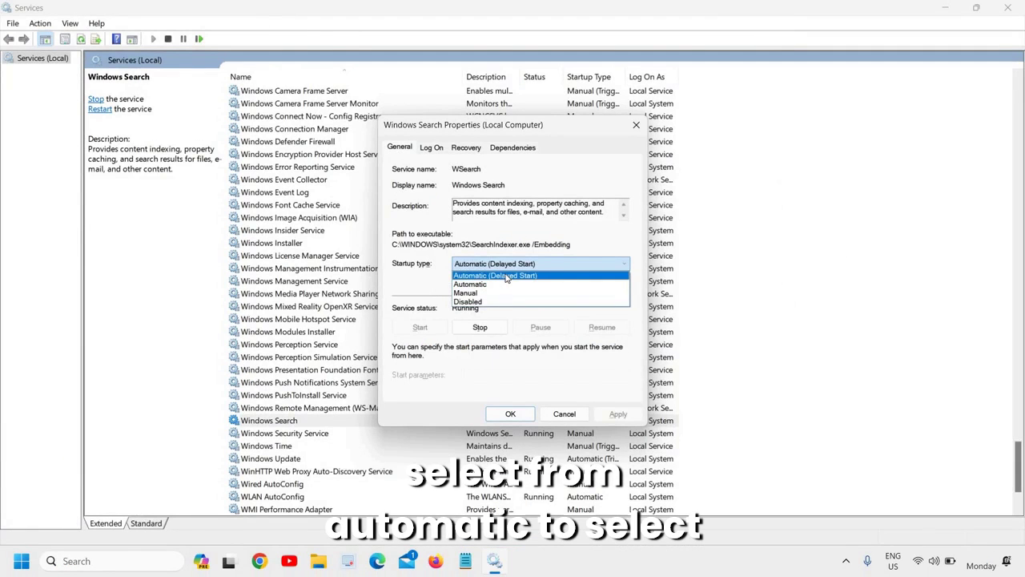
{"action": "left_click", "coordinate": [505, 277]}
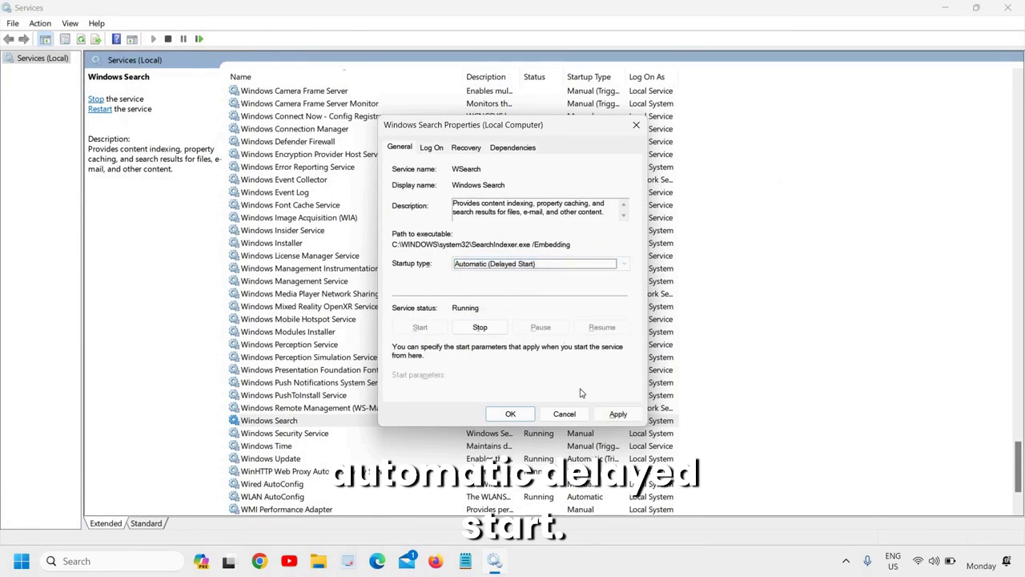
{"action": "left_click", "coordinate": [618, 414]}
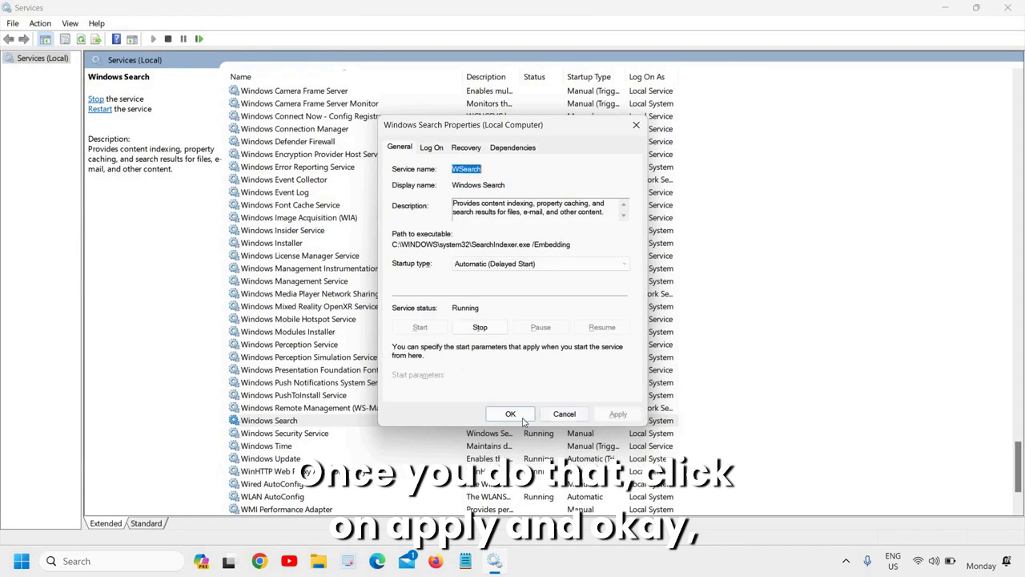
{"action": "left_click", "coordinate": [511, 414]}
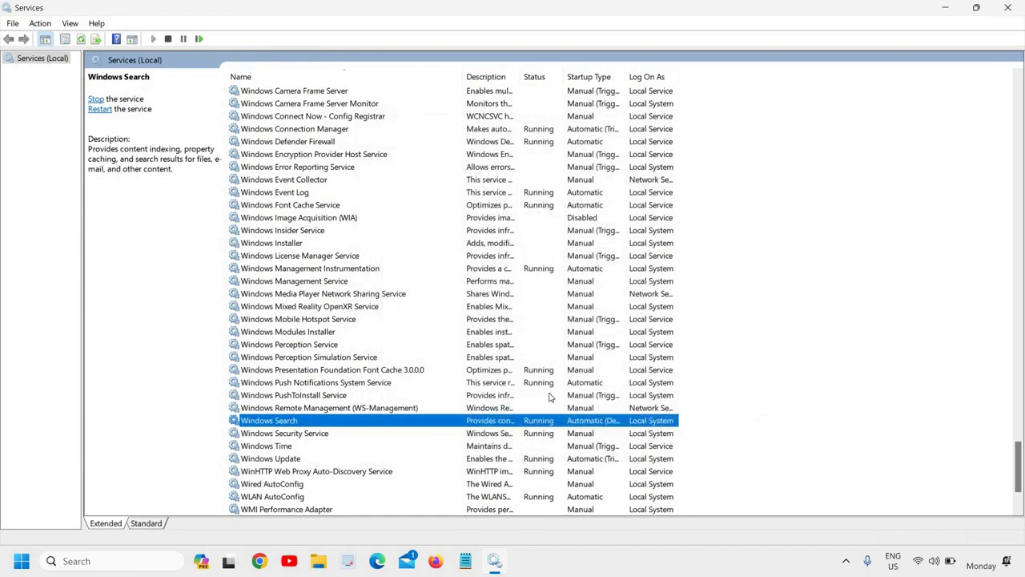
Close Services and search 'stor' so Storage settings appears as the best match.
{"action": "left_click", "coordinate": [1010, 7]}
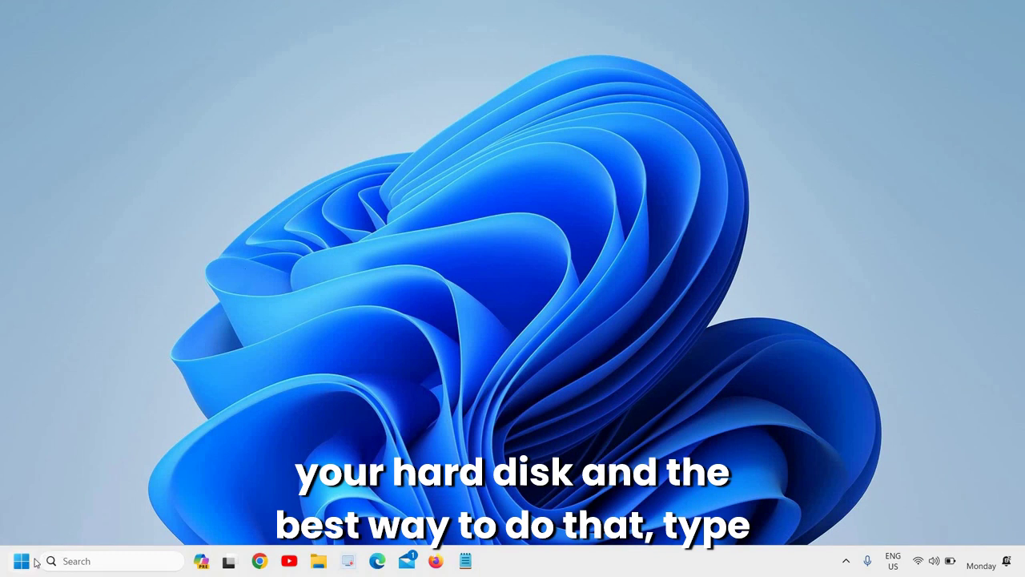
{"action": "left_click", "coordinate": [95, 561]}
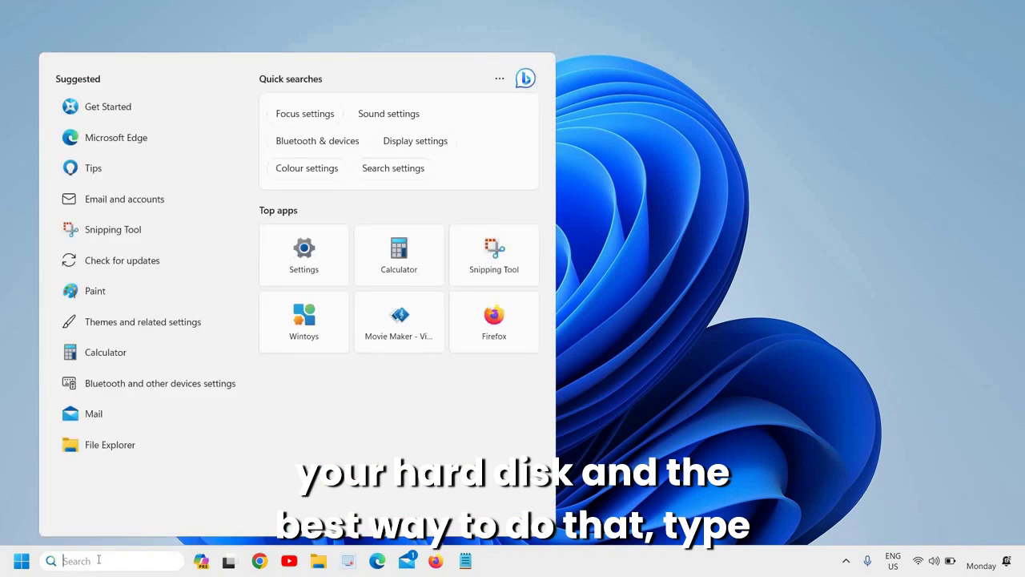
{"action": "type", "text": "stor"}
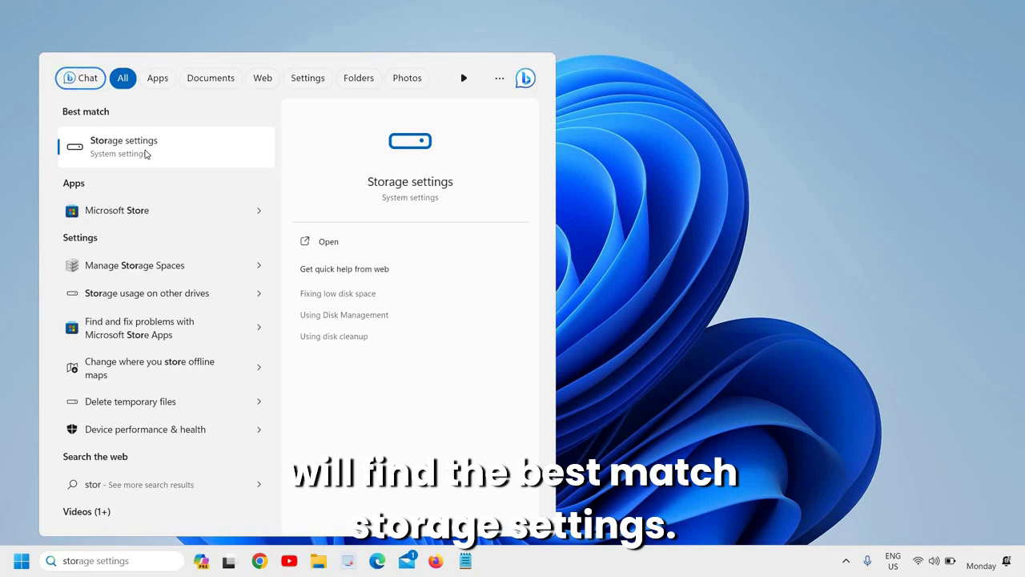
Open Storage settings and set Storage Sense to run every week, then return to Storage.
{"action": "left_click", "coordinate": [145, 154]}
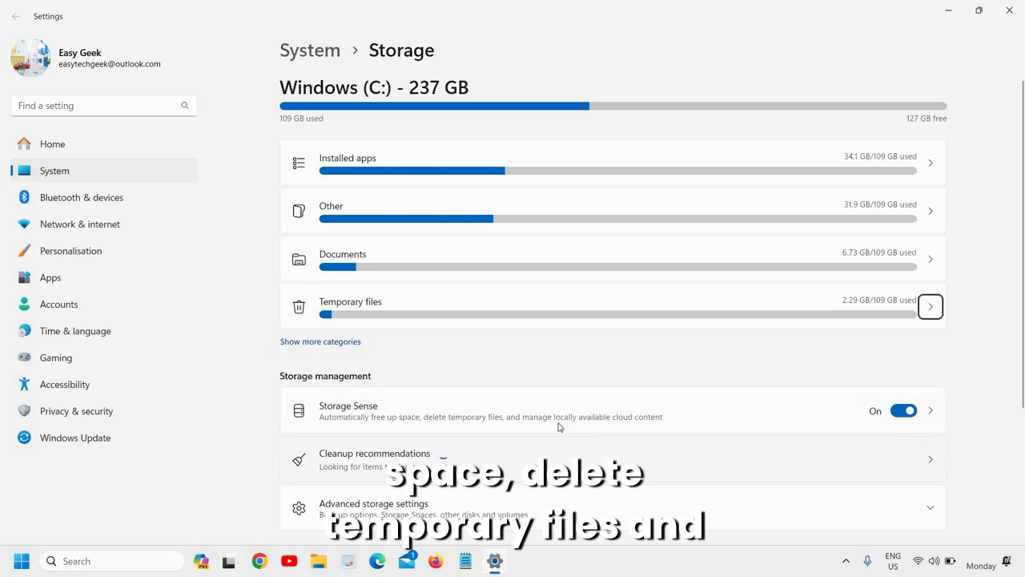
{"action": "scroll", "coordinate": [648, 433], "scroll_direction": "down", "scroll_amount": 3}
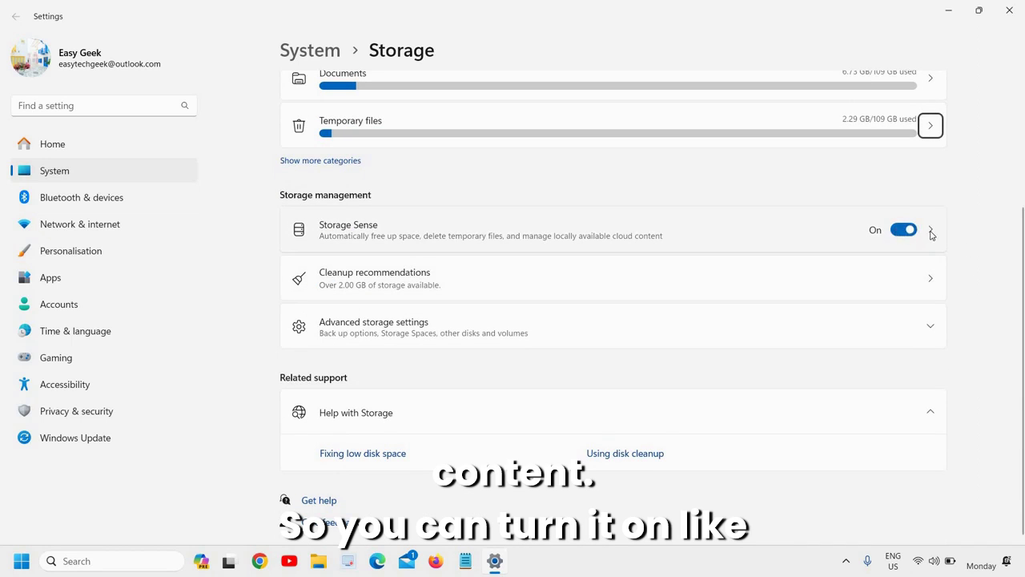
{"action": "left_click", "coordinate": [928, 231]}
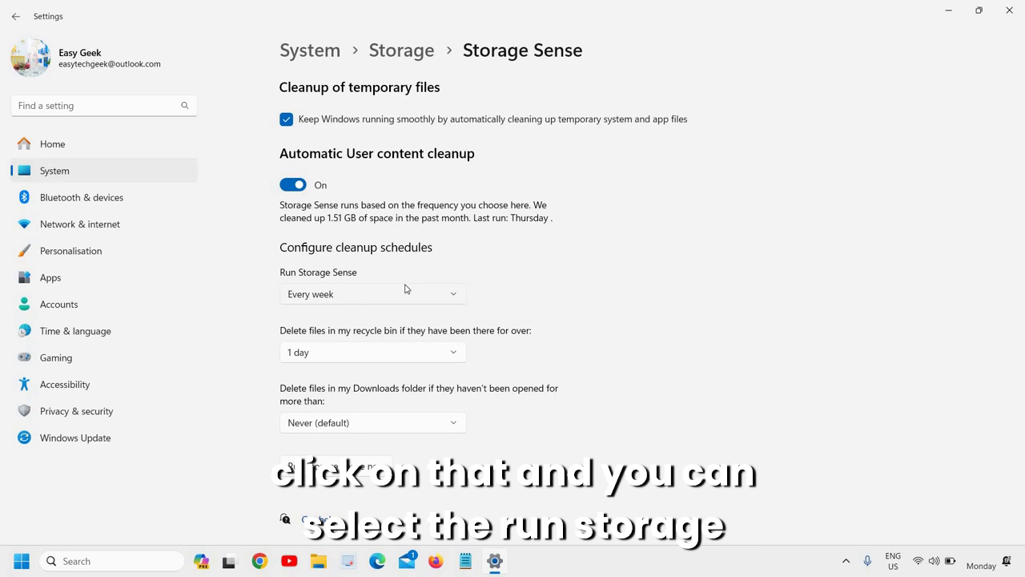
{"action": "left_click", "coordinate": [356, 298]}
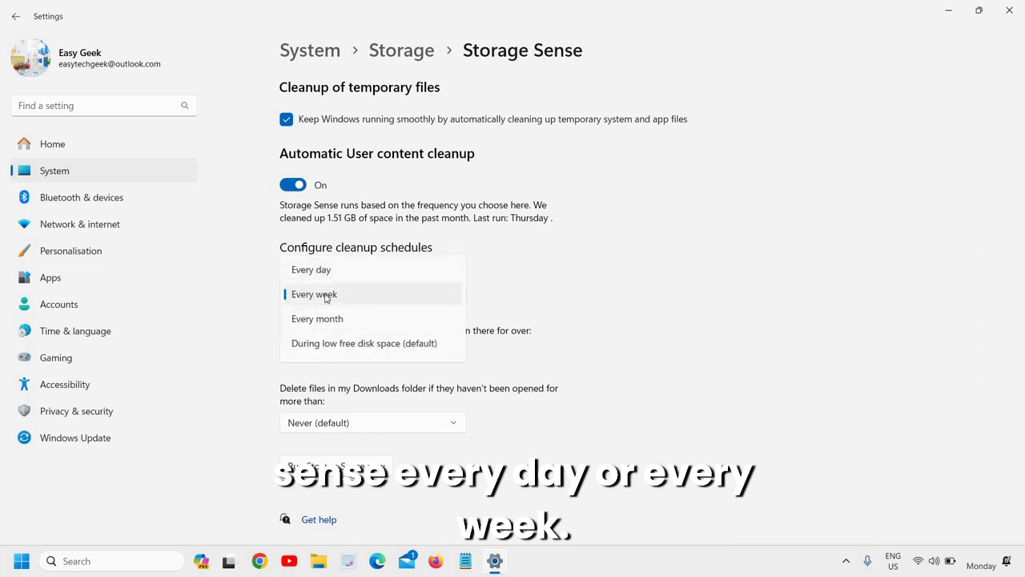
{"action": "left_click", "coordinate": [326, 295]}
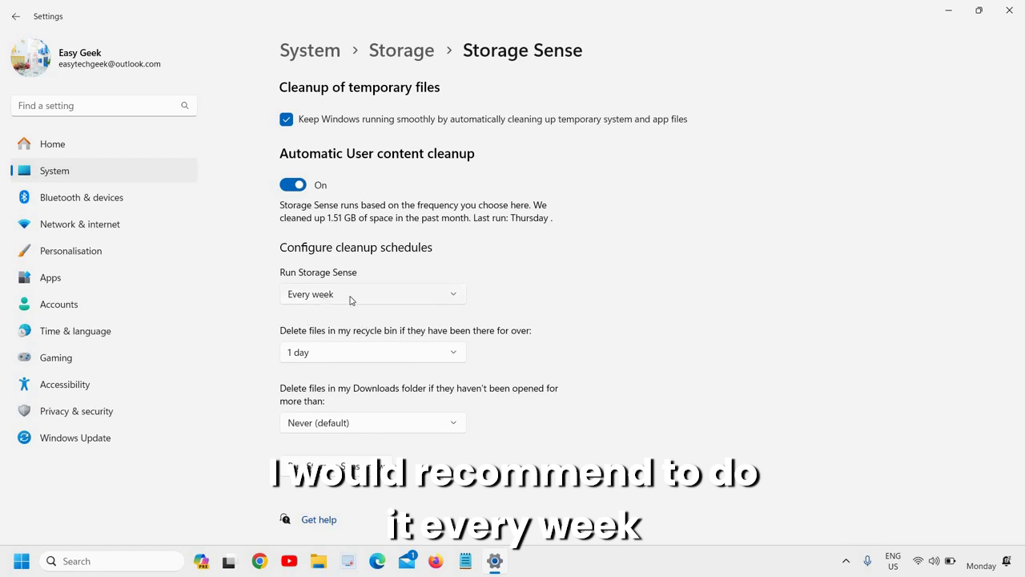
{"action": "left_click", "coordinate": [15, 17]}
Preview the Large or unused files under Cleanup recommendations, go back, and close Settings.
{"action": "scroll", "coordinate": [417, 422], "scroll_direction": "down", "scroll_amount": 2}
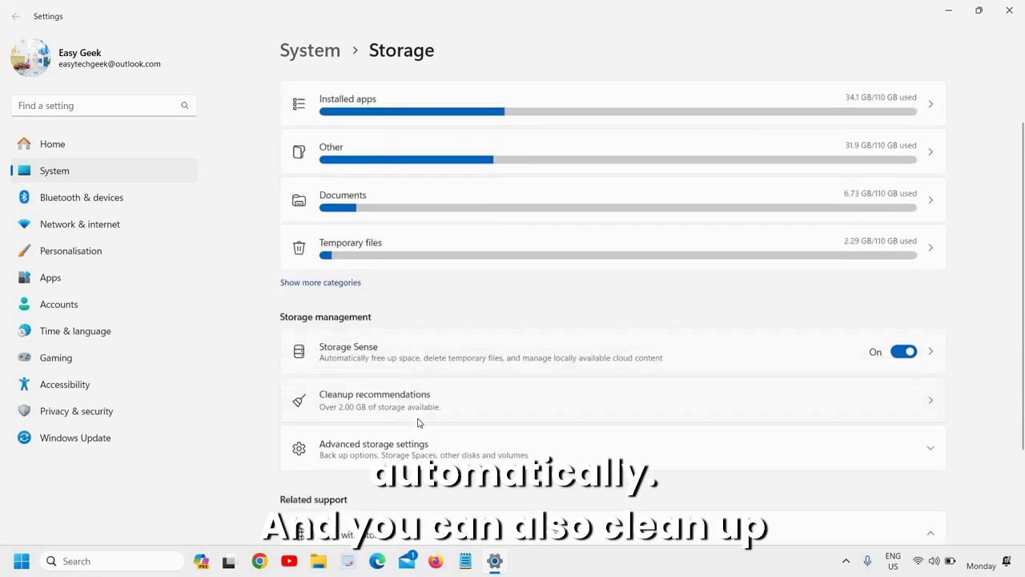
{"action": "scroll", "coordinate": [417, 422], "scroll_direction": "down", "scroll_amount": 1}
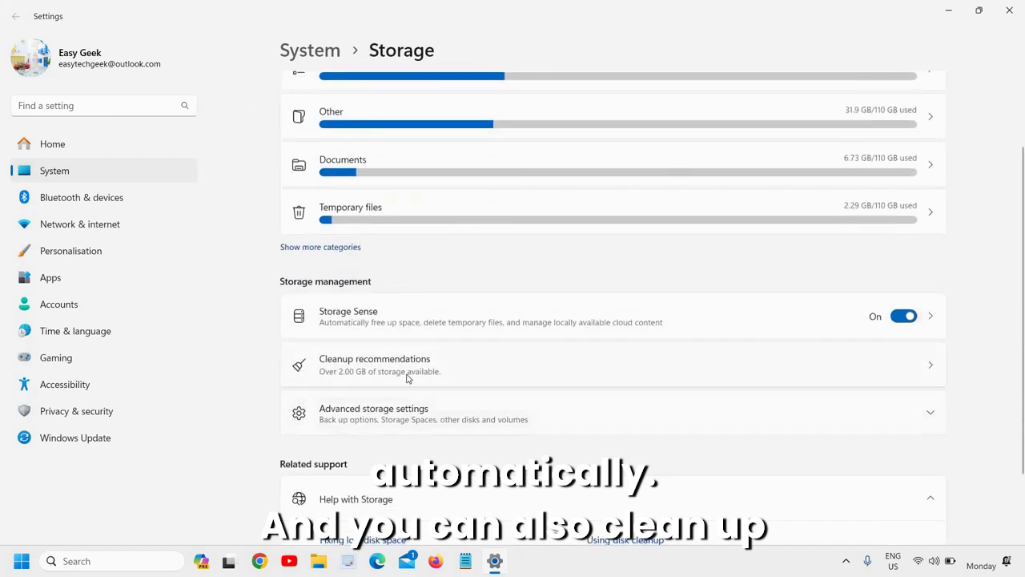
{"action": "left_click", "coordinate": [640, 371]}
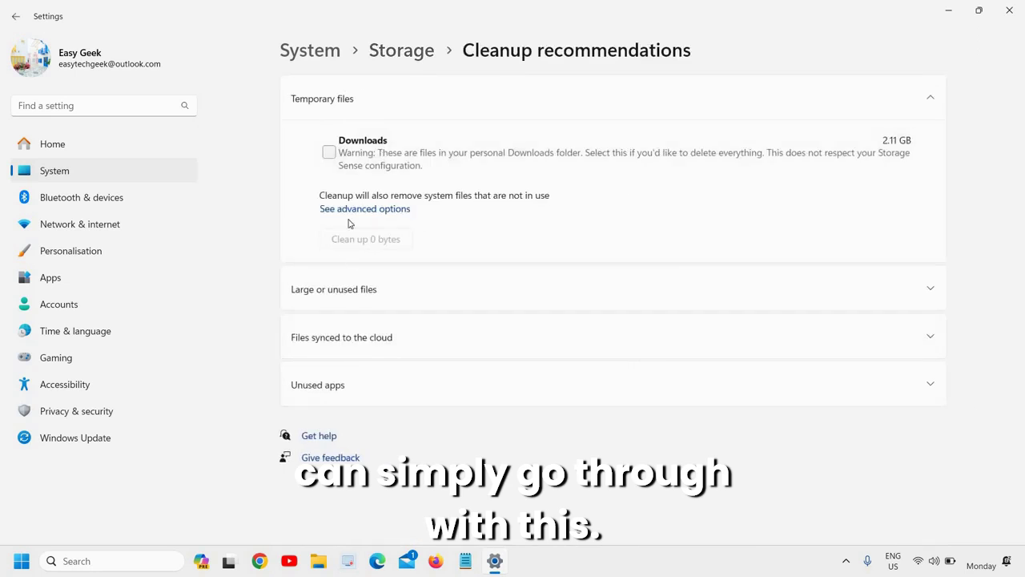
{"action": "left_click", "coordinate": [479, 302]}
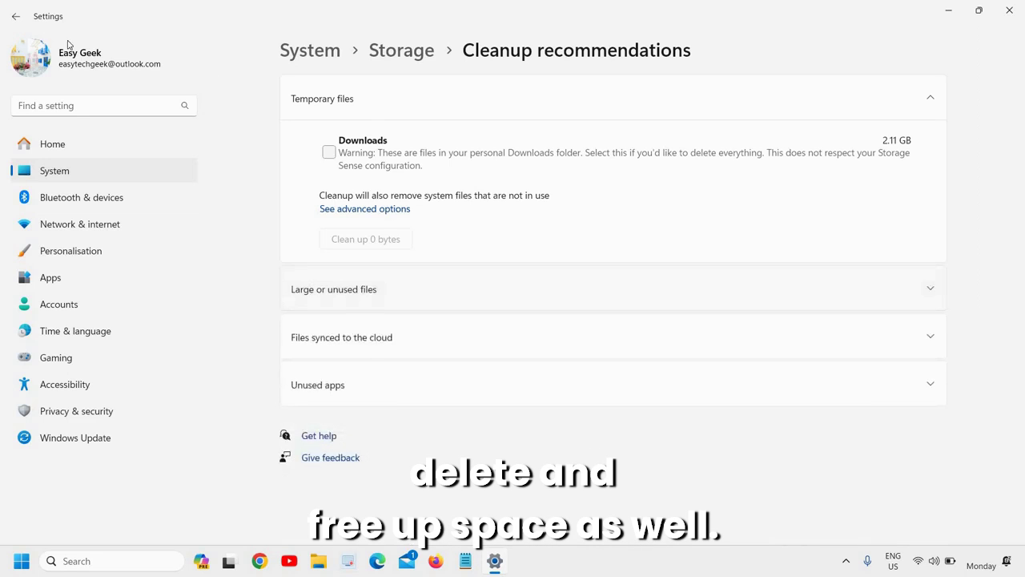
{"action": "left_click", "coordinate": [16, 17]}
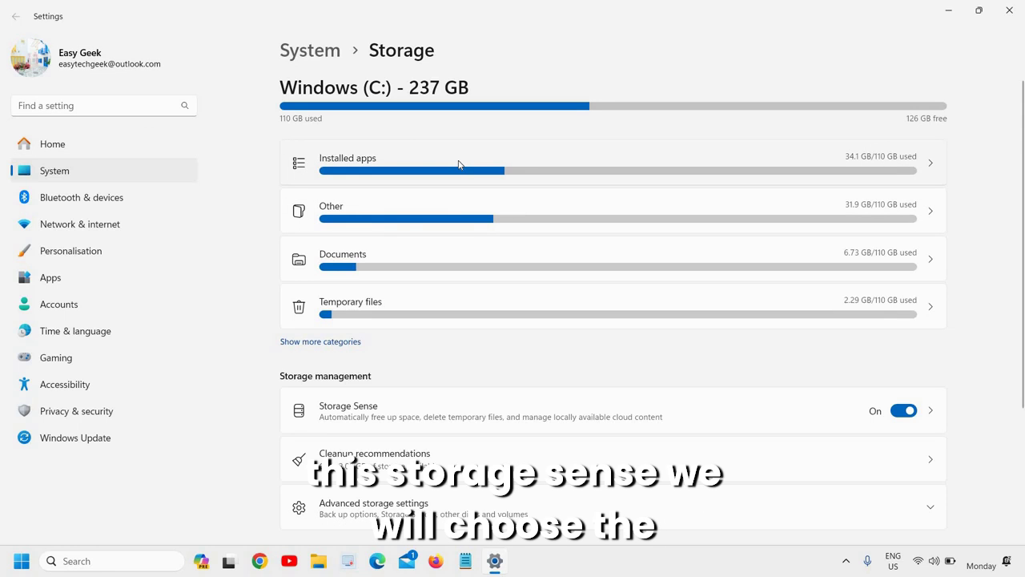
{"action": "left_click", "coordinate": [1011, 12]}
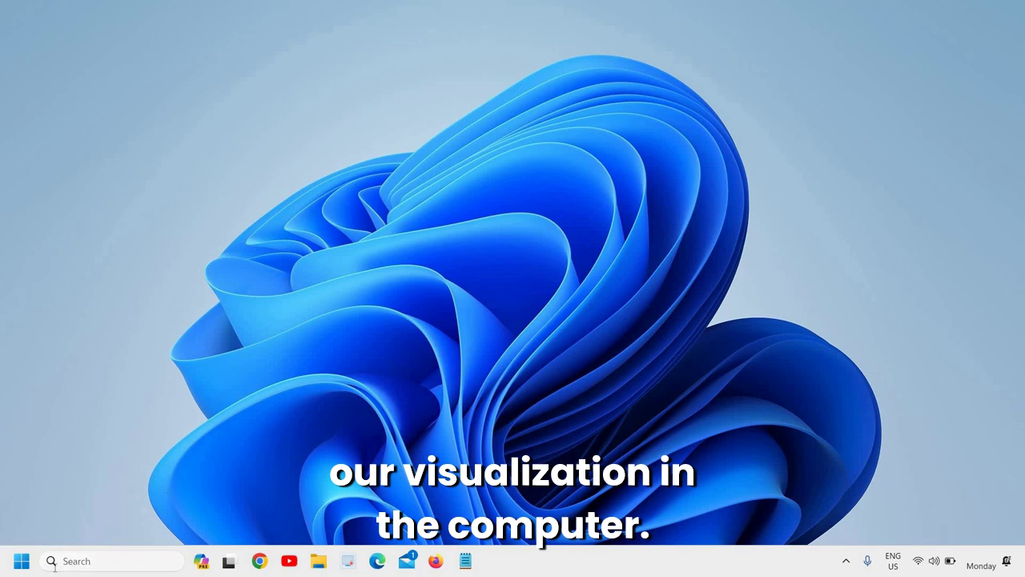
Run sysdm.cpl from the Start menu's Run dialog to open System Properties.
{"action": "right_click", "coordinate": [22, 562]}
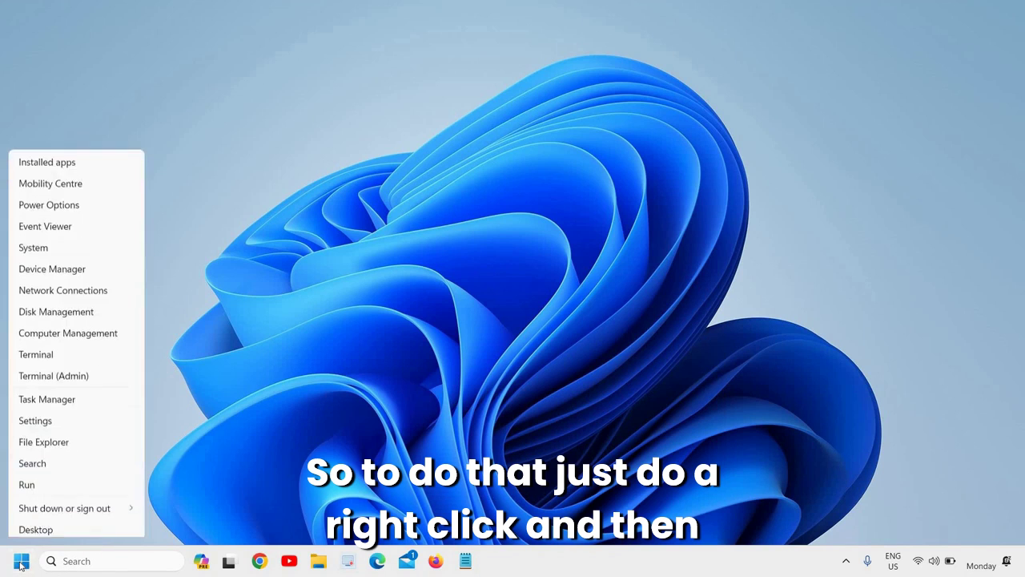
{"action": "left_click", "coordinate": [41, 482]}
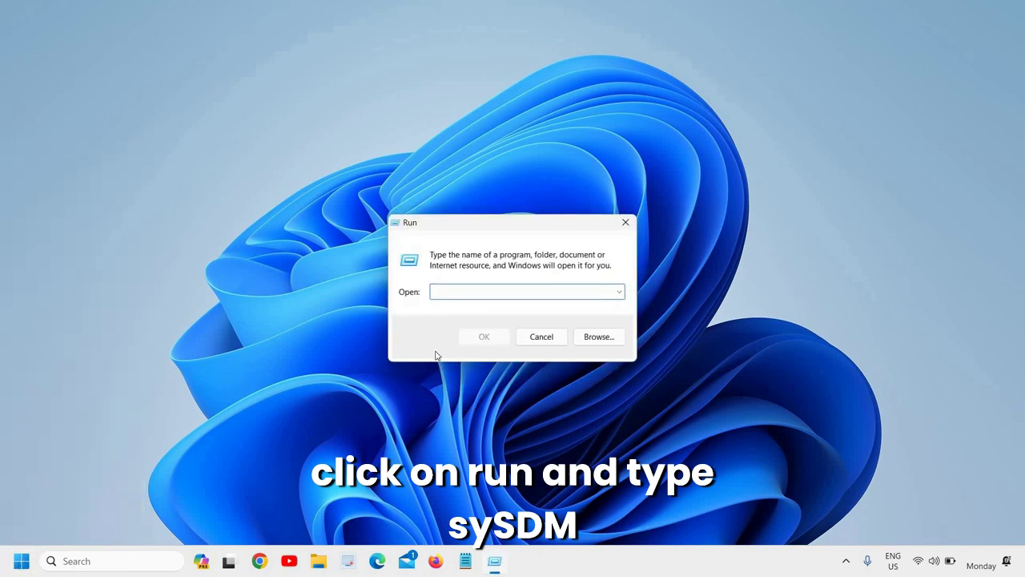
{"action": "type", "text": "sysdm"}
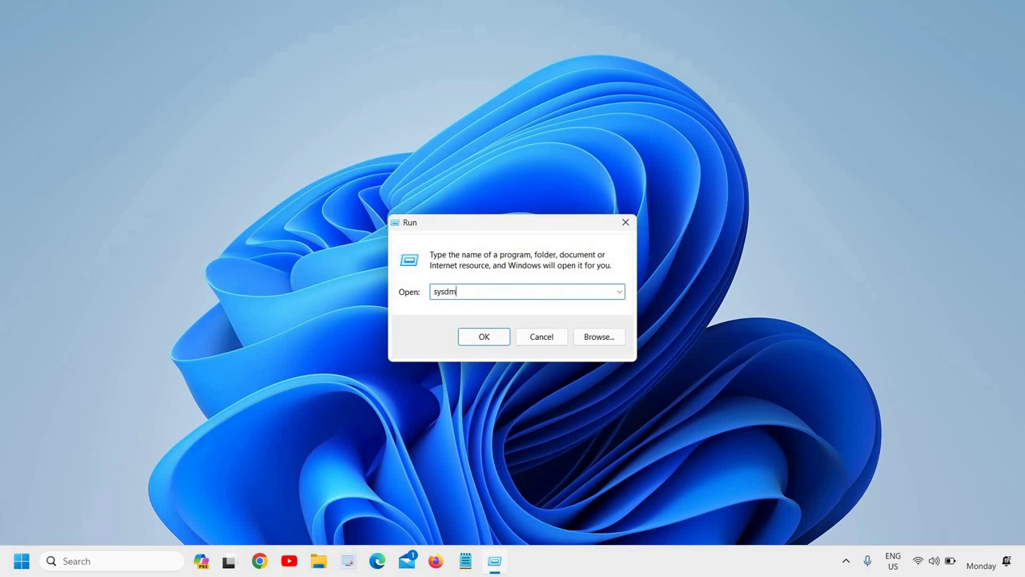
{"action": "type", "text": ".cpl"}
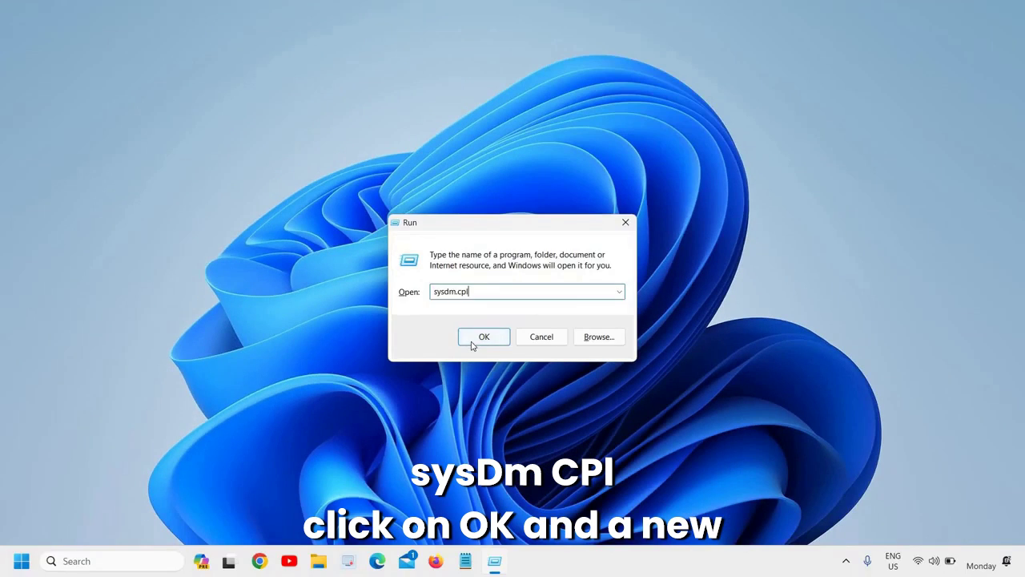
{"action": "left_click", "coordinate": [513, 322]}
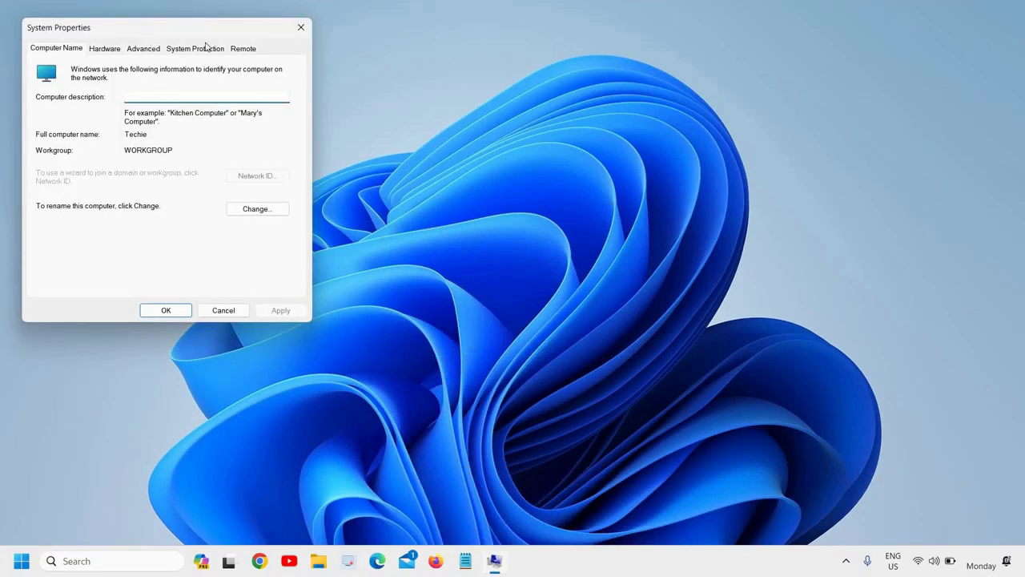
Centre System Properties, review Performance Options on the Advanced tab, and confirm both dialogs.
{"action": "left_click_drag", "start_coordinate": [145, 32], "coordinate": [449, 130]}
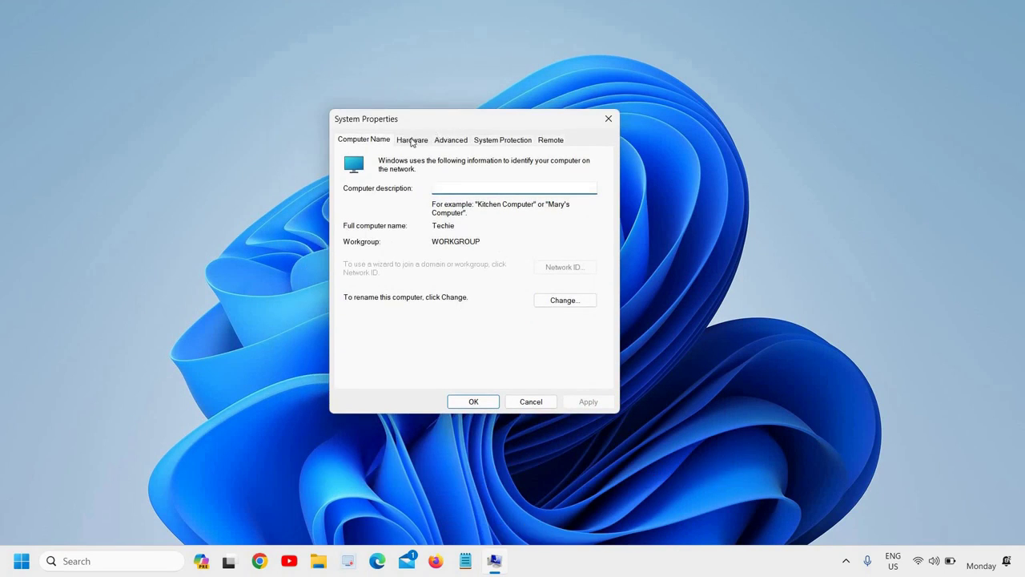
{"action": "left_click", "coordinate": [456, 143]}
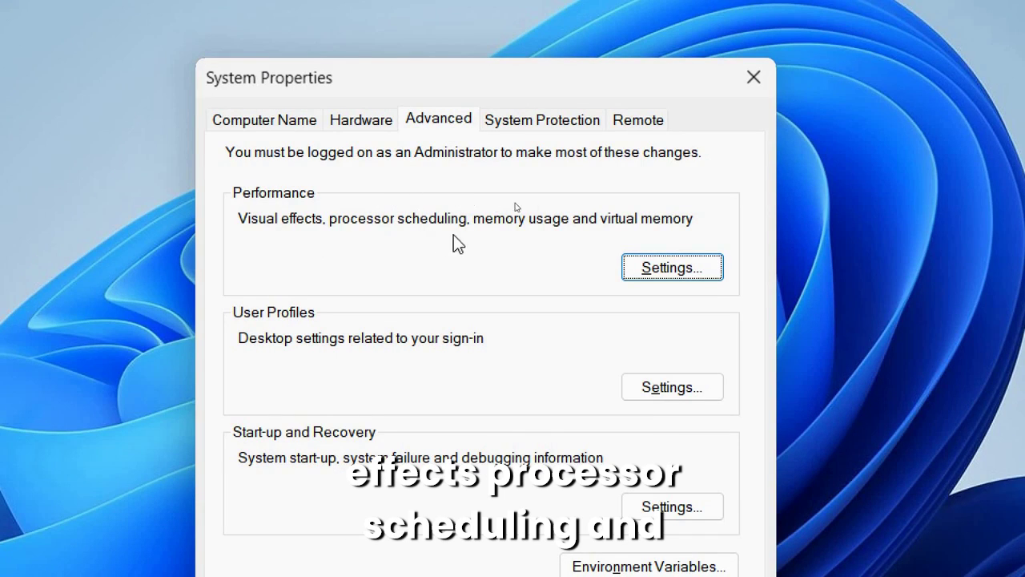
{"action": "left_click", "coordinate": [682, 274]}
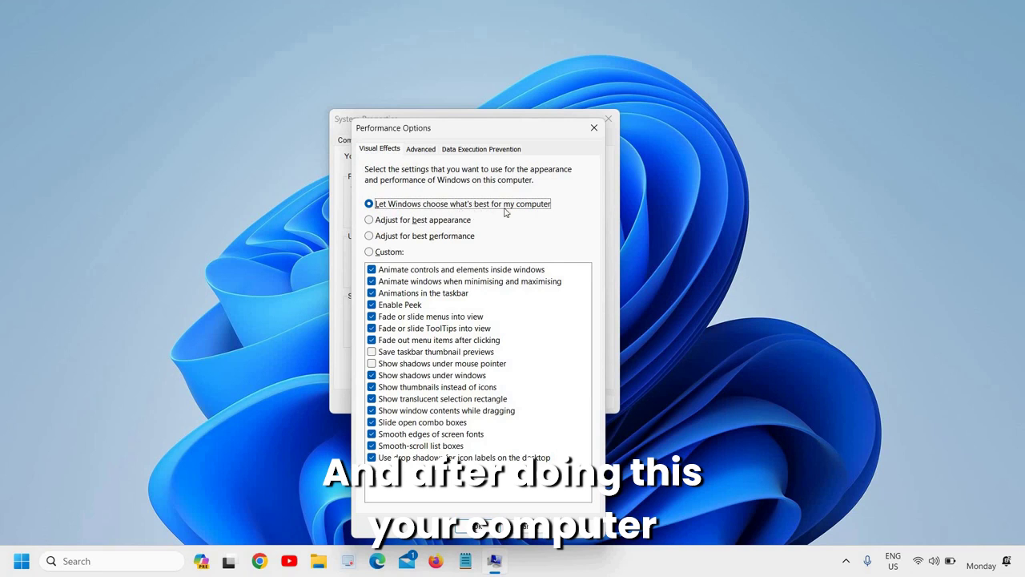
{"action": "left_click", "coordinate": [484, 526]}
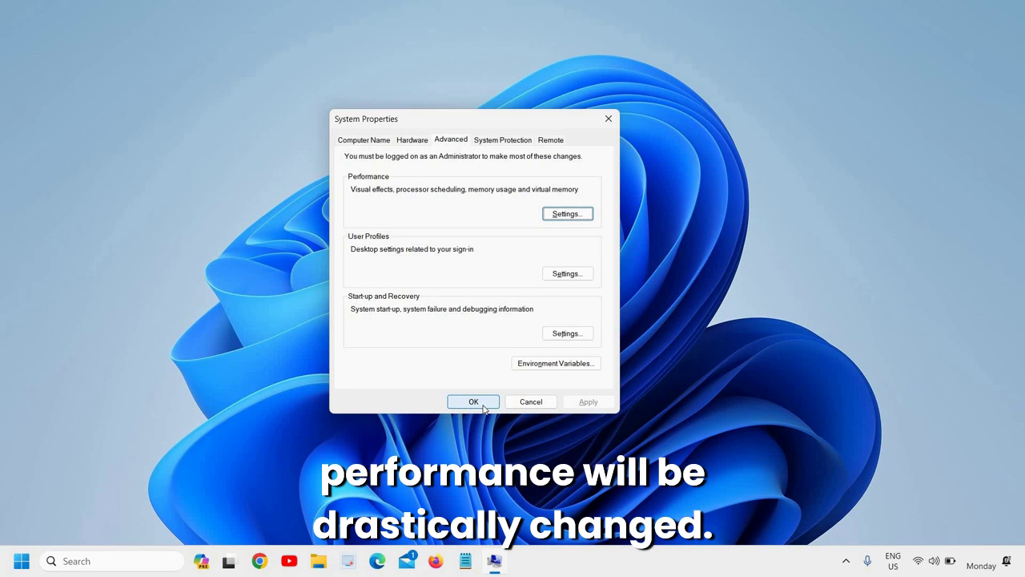
{"action": "left_click", "coordinate": [483, 403]}
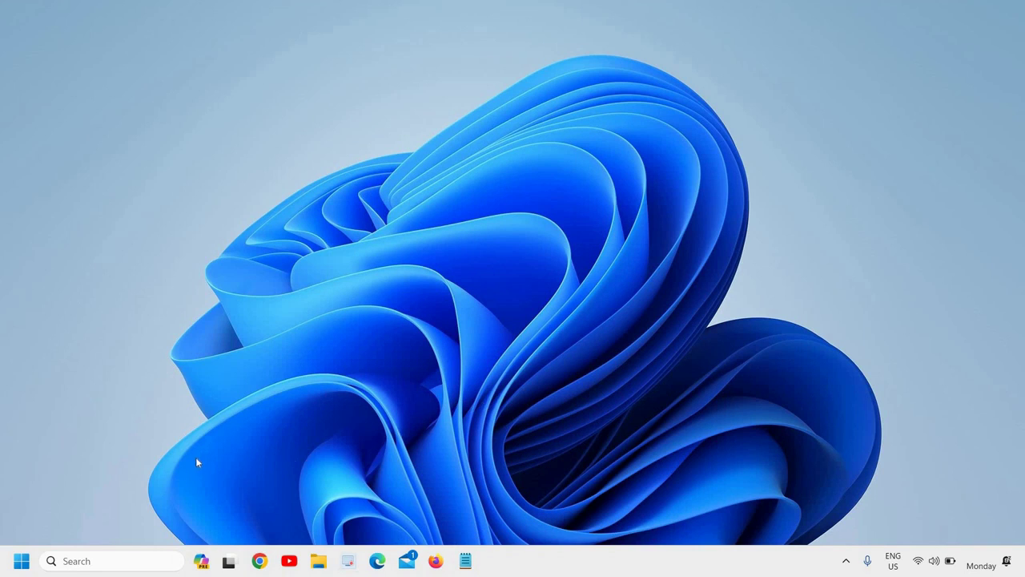
Confirm Transparency effects is Off under Personalisation > Colours, then close Settings.
{"action": "right_click", "coordinate": [21, 564]}
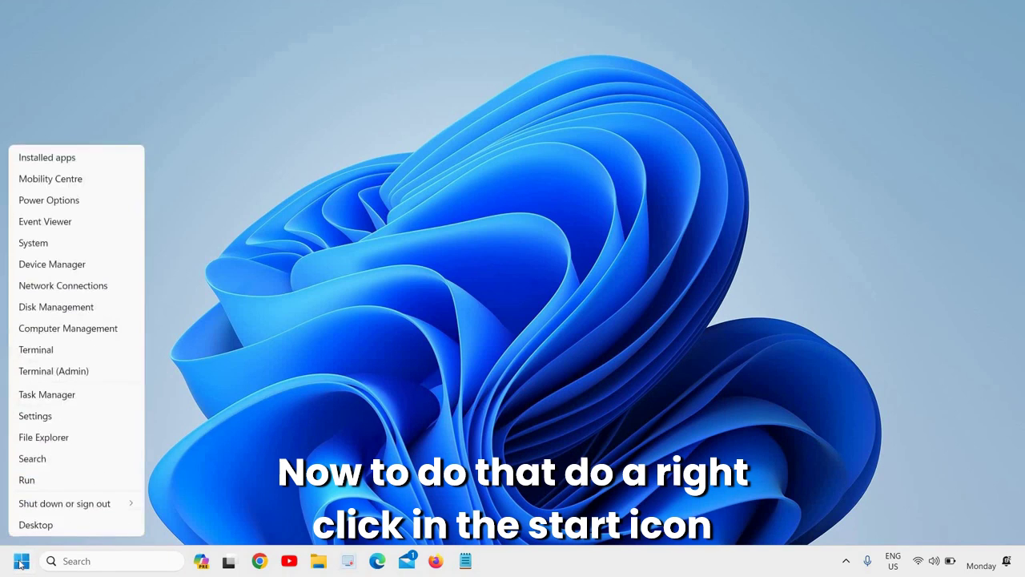
{"action": "left_click", "coordinate": [36, 415]}
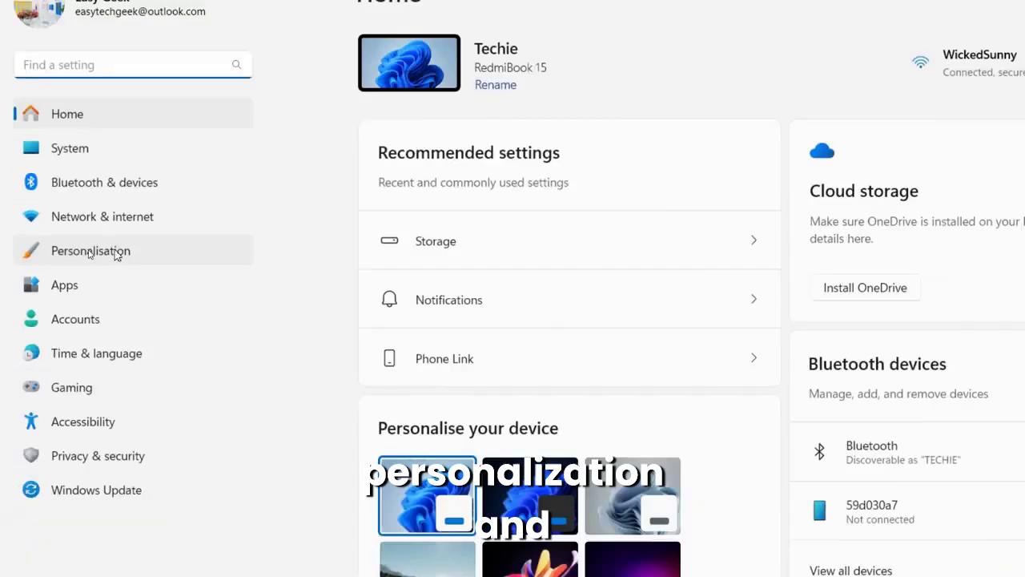
{"action": "left_click", "coordinate": [90, 252]}
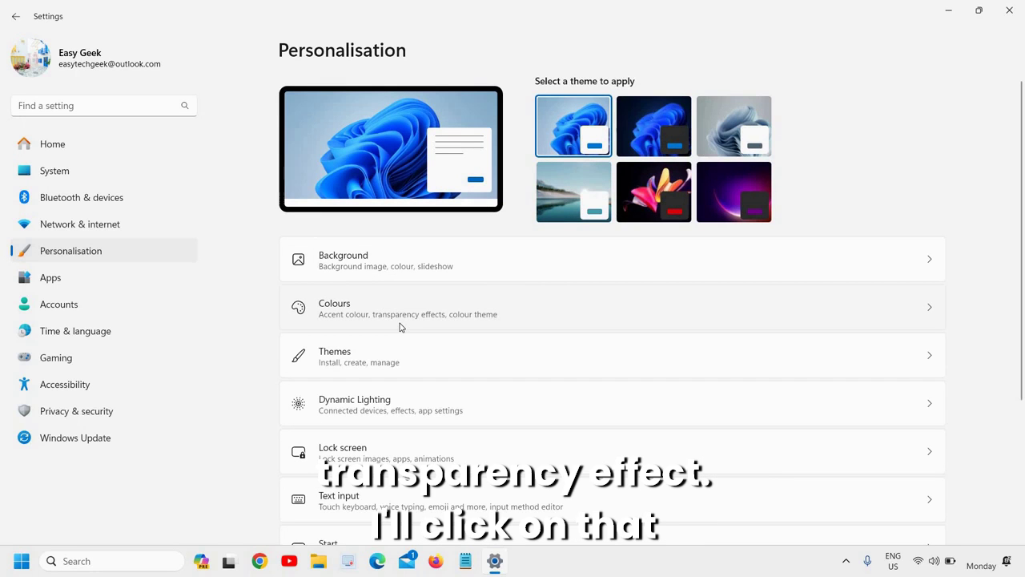
{"action": "left_click", "coordinate": [400, 326]}
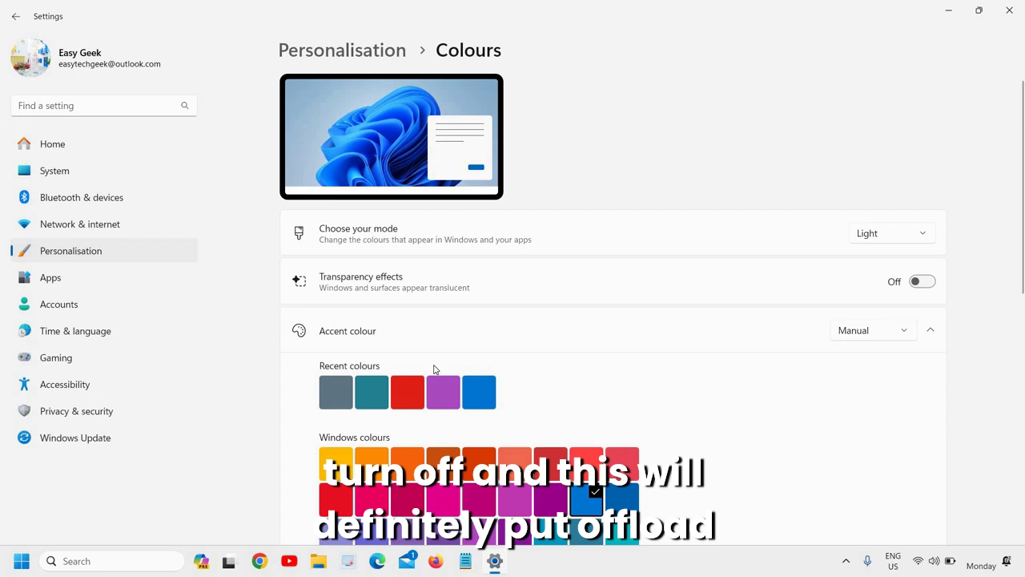
{"action": "left_click", "coordinate": [1009, 10]}
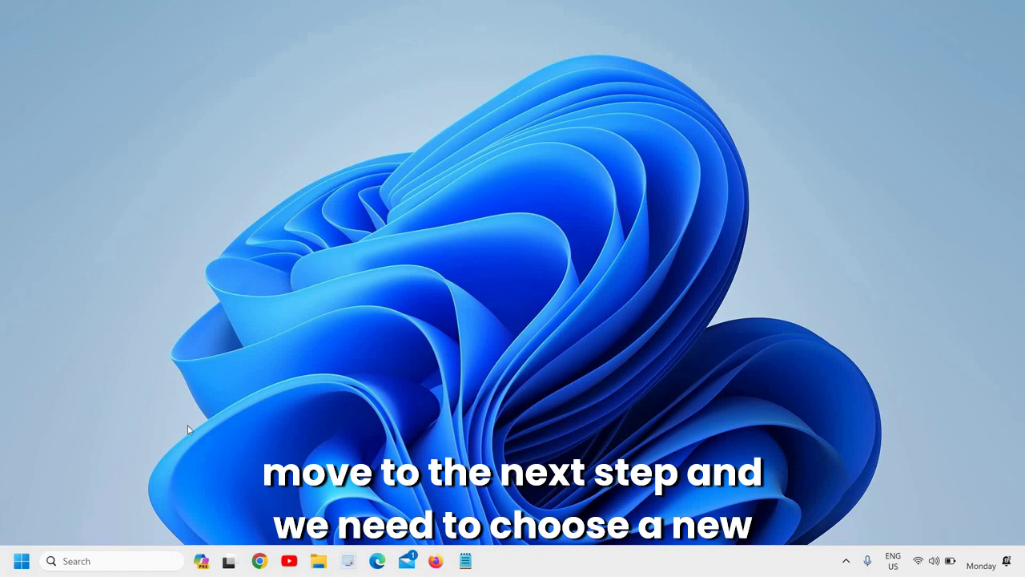
Search for power, confirm the Balanced plan is active in Power Options, then close it.
{"action": "left_click", "coordinate": [85, 565]}
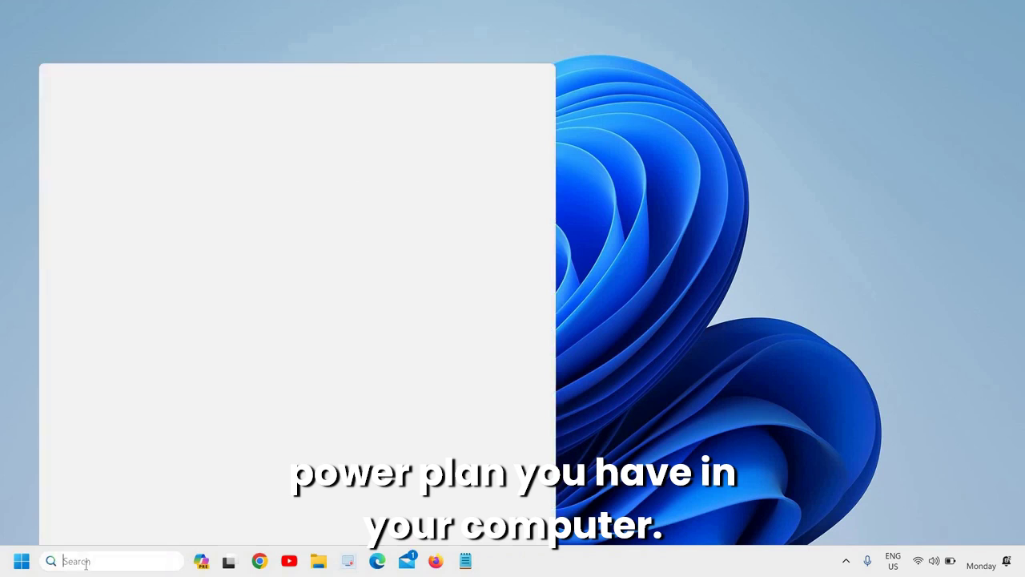
{"action": "type", "text": "power"}
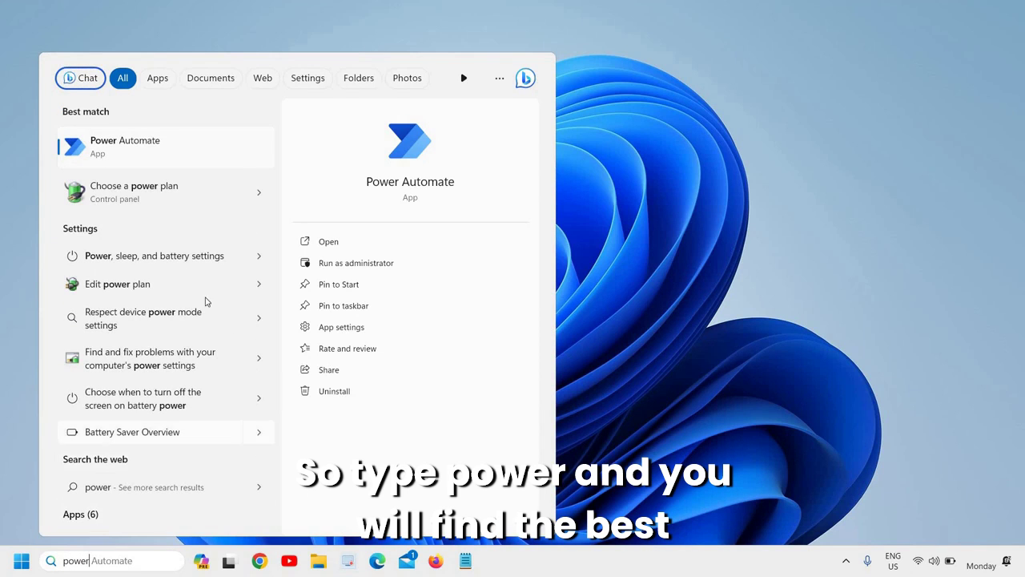
{"action": "left_click", "coordinate": [165, 198]}
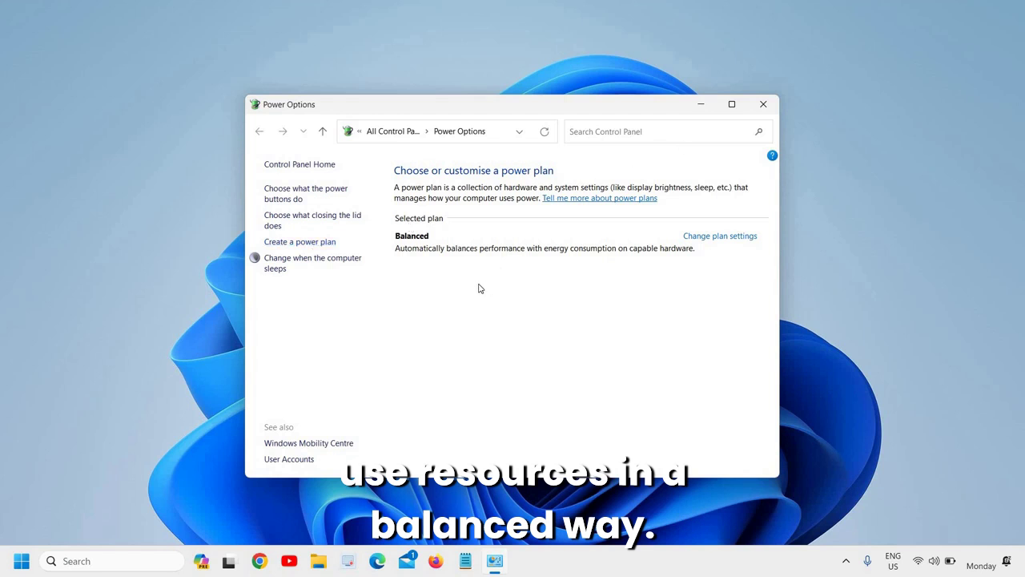
{"action": "left_click", "coordinate": [763, 104]}
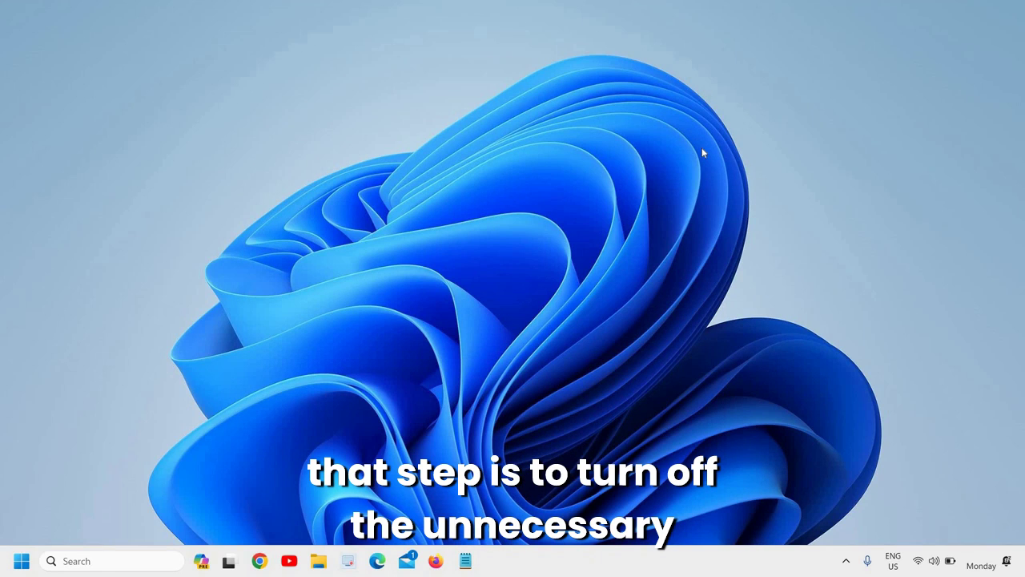
Review the per-app notification toggles under System > Notifications, then close Settings.
{"action": "right_click", "coordinate": [20, 561]}
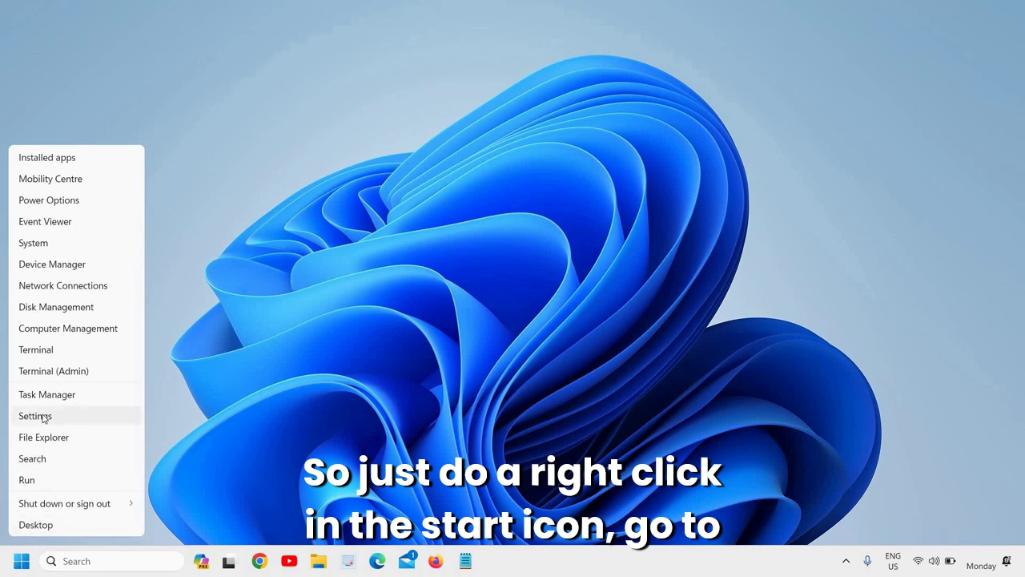
{"action": "left_click", "coordinate": [44, 417]}
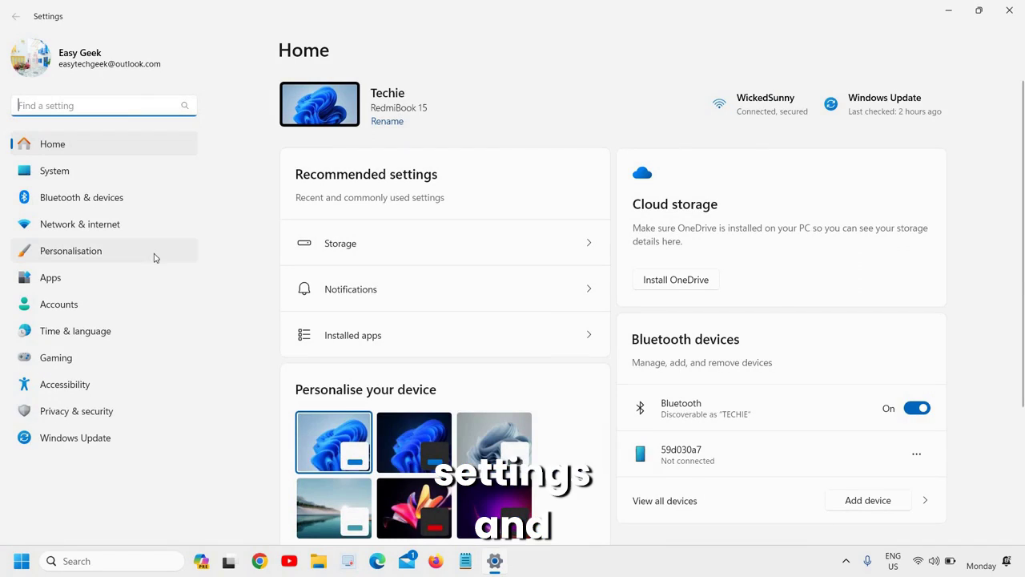
{"action": "left_click", "coordinate": [54, 171]}
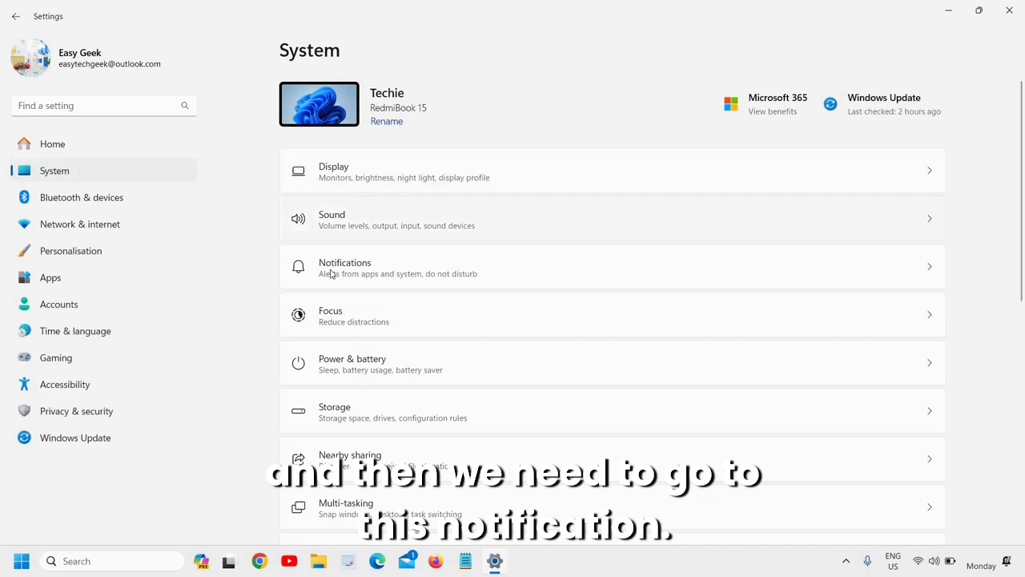
{"action": "left_click", "coordinate": [418, 280]}
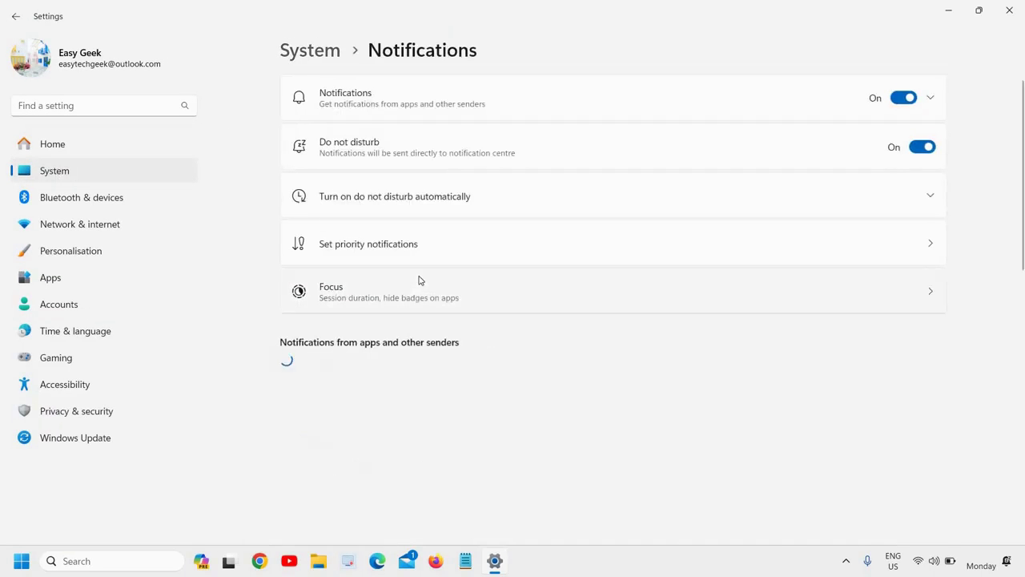
{"action": "scroll", "coordinate": [427, 350], "scroll_direction": "down", "scroll_amount": 1}
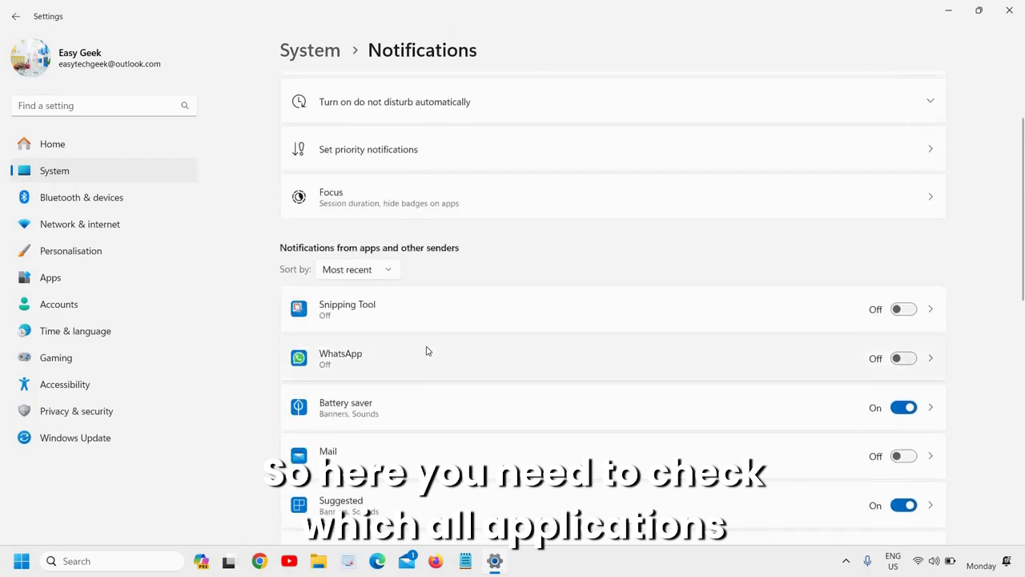
{"action": "scroll", "coordinate": [427, 350], "scroll_direction": "down", "scroll_amount": 2}
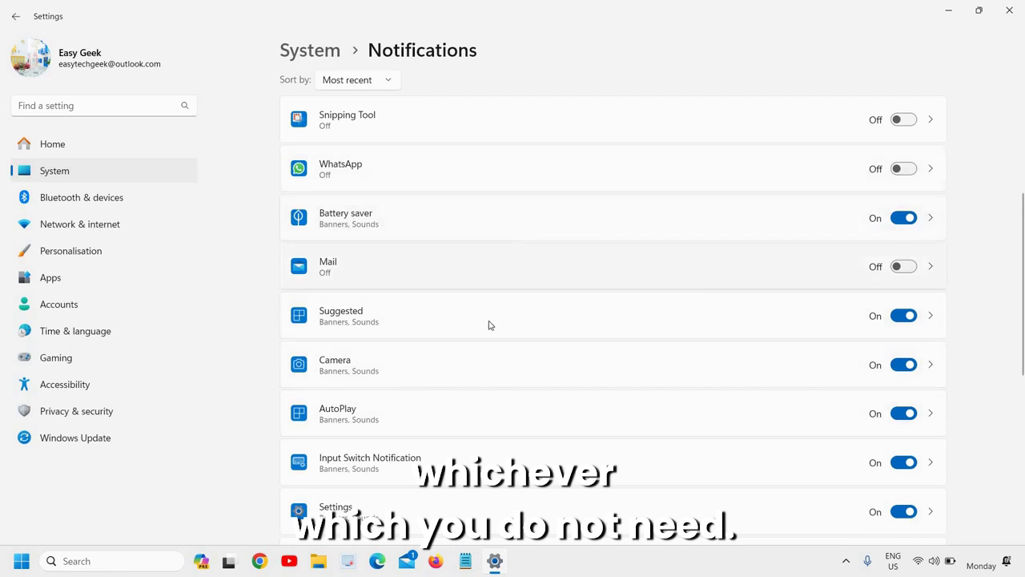
{"action": "scroll", "coordinate": [753, 326], "scroll_direction": "up", "scroll_amount": 2}
{"action": "scroll", "coordinate": [497, 317], "scroll_direction": "down", "scroll_amount": 2}
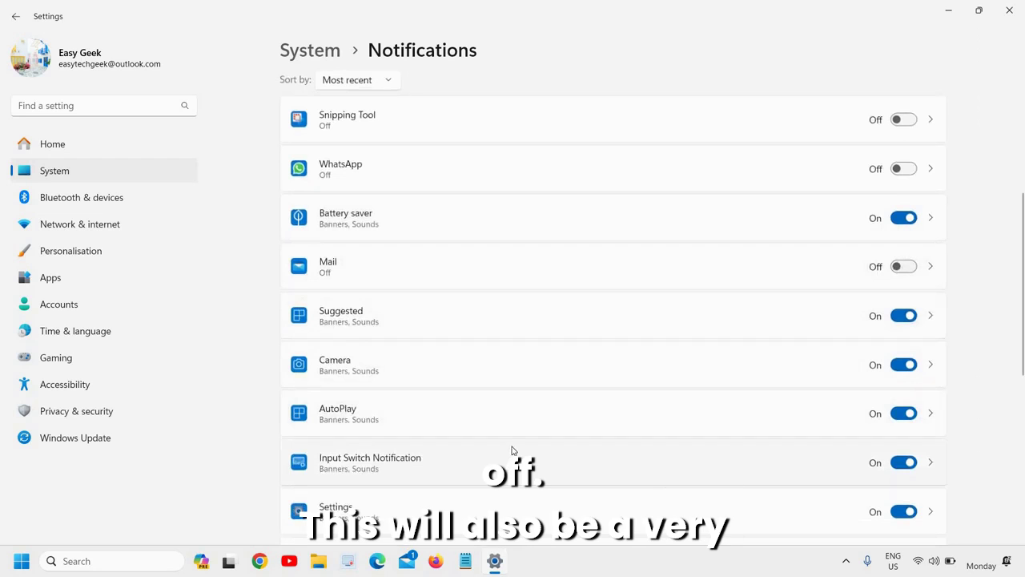
{"action": "left_click", "coordinate": [1009, 16]}
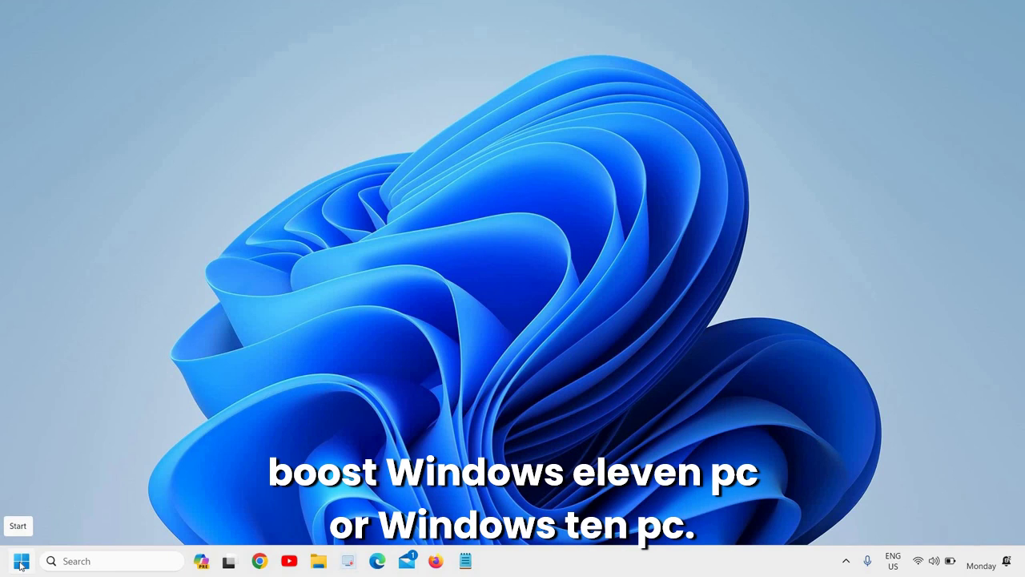
{"action": "right_click", "coordinate": [21, 564]}
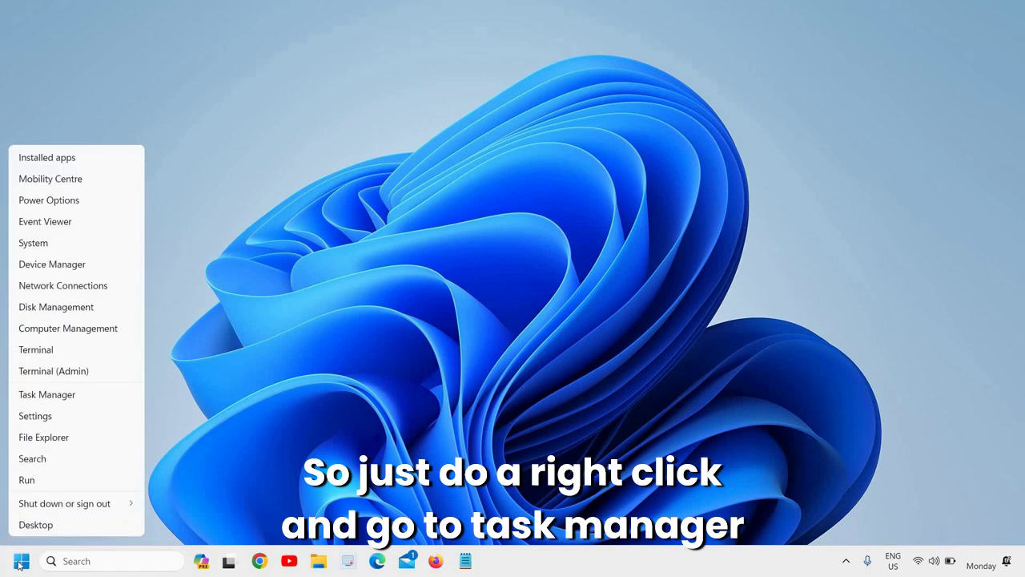
{"action": "left_click", "coordinate": [68, 395]}
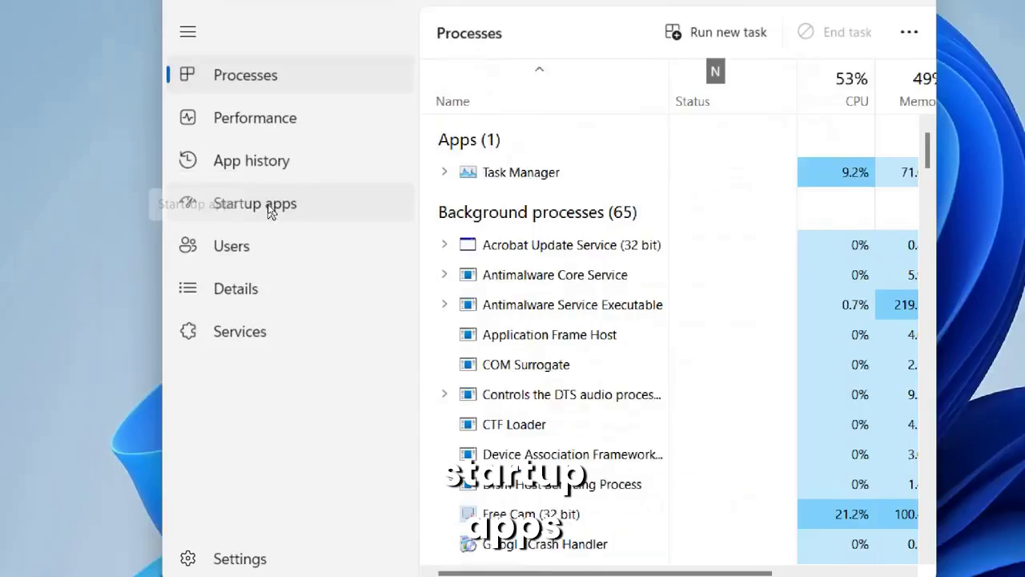
{"action": "left_click", "coordinate": [269, 210]}
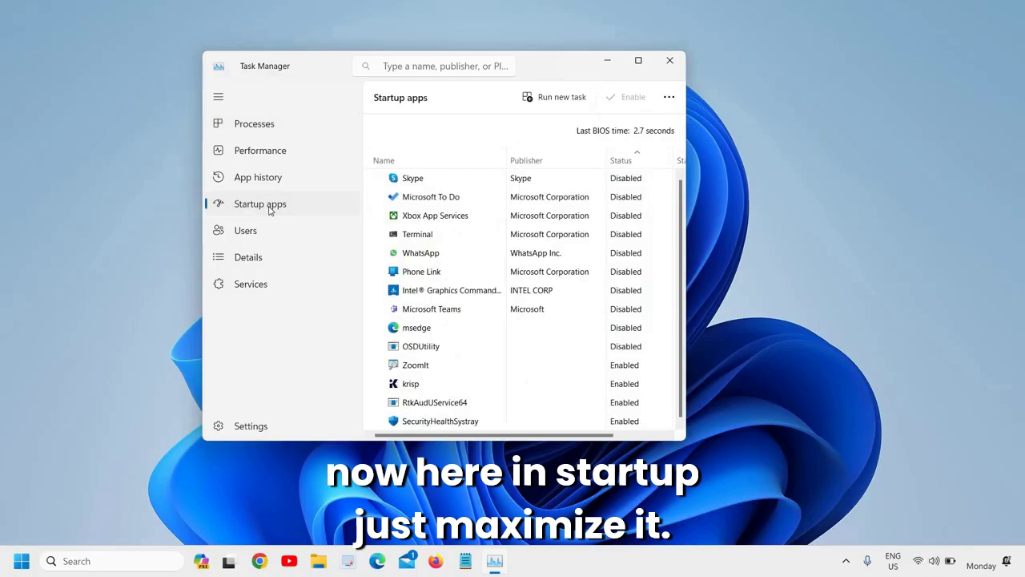
{"action": "left_click", "coordinate": [638, 60]}
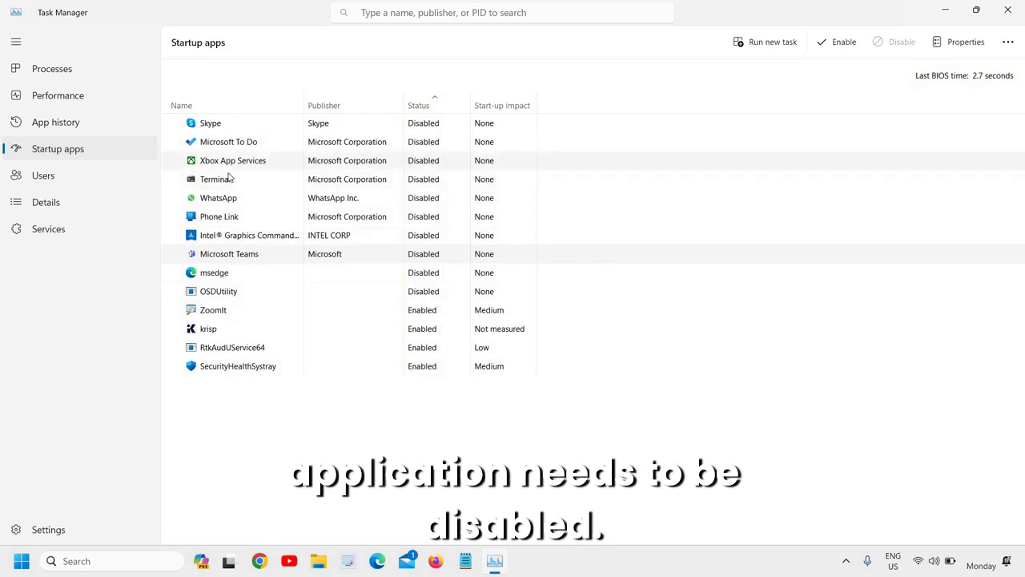
{"action": "right_click", "coordinate": [212, 315]}
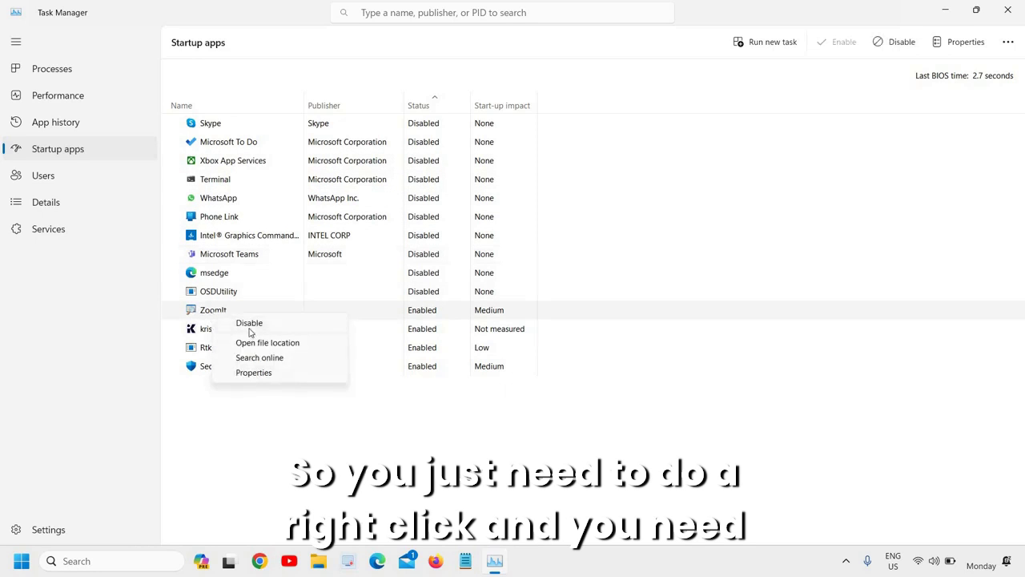
{"action": "left_click", "coordinate": [233, 253]}
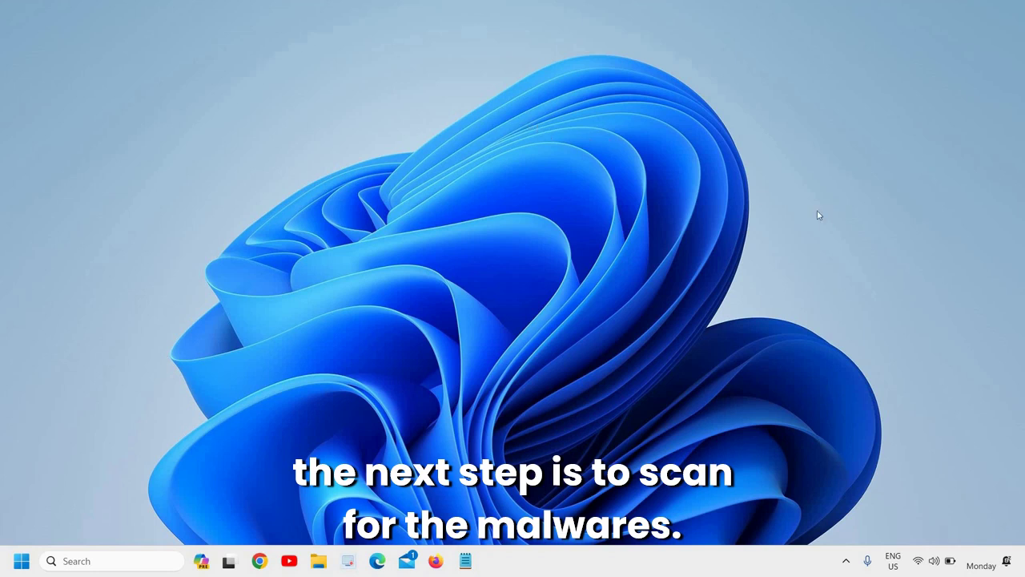
Start a Virus & threat protection quick scan from the tray shield and minimize Windows Security.
{"action": "left_click", "coordinate": [849, 563]}
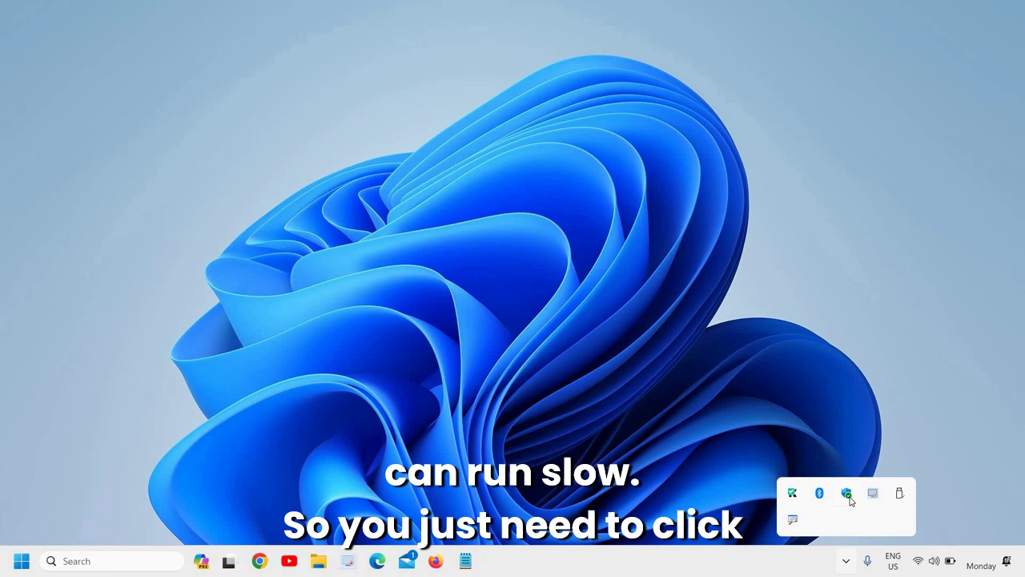
{"action": "left_click", "coordinate": [846, 559]}
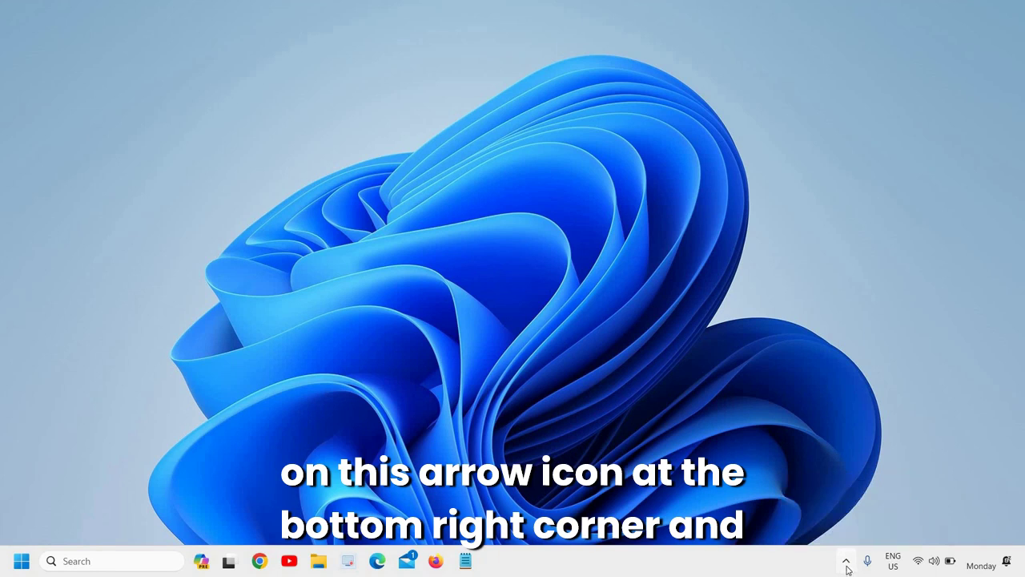
{"action": "left_click", "coordinate": [848, 565]}
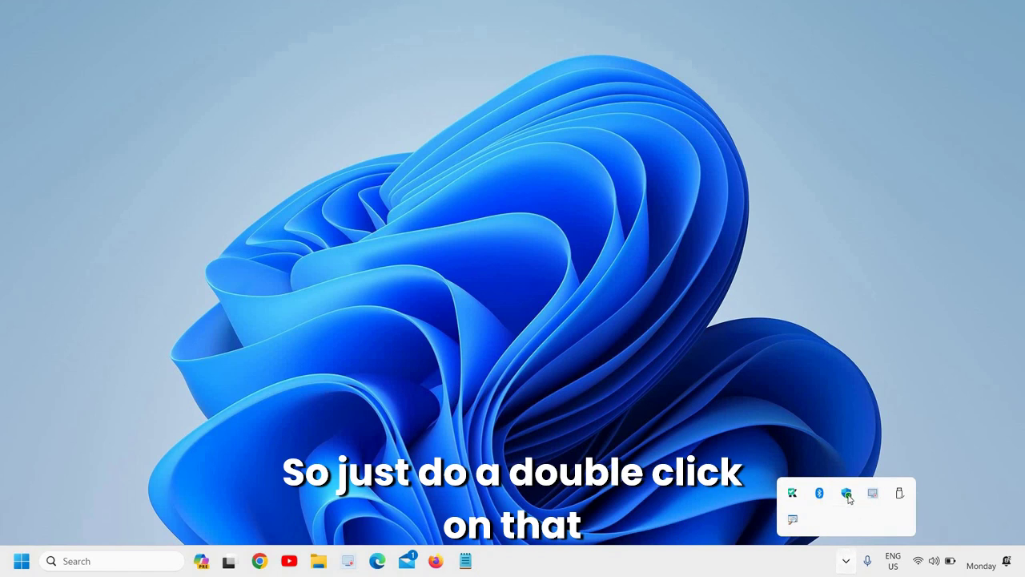
{"action": "double_click", "coordinate": [847, 494]}
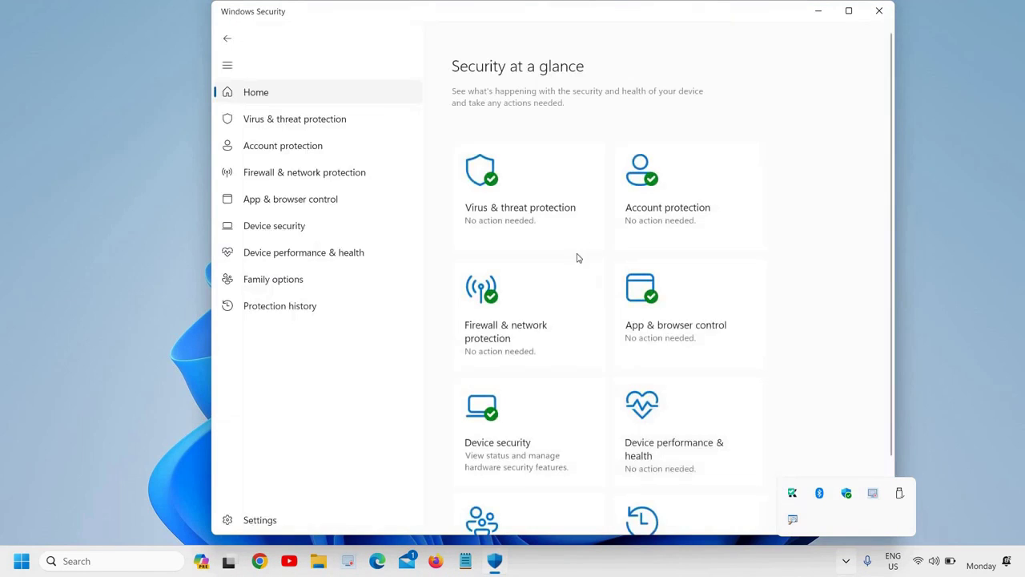
{"action": "left_click", "coordinate": [521, 216]}
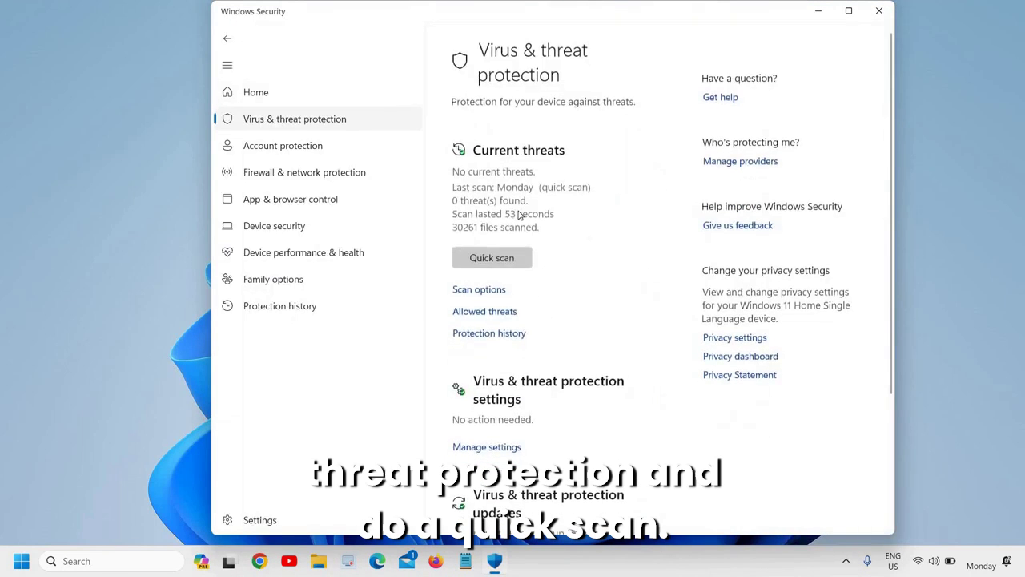
{"action": "left_click", "coordinate": [504, 258]}
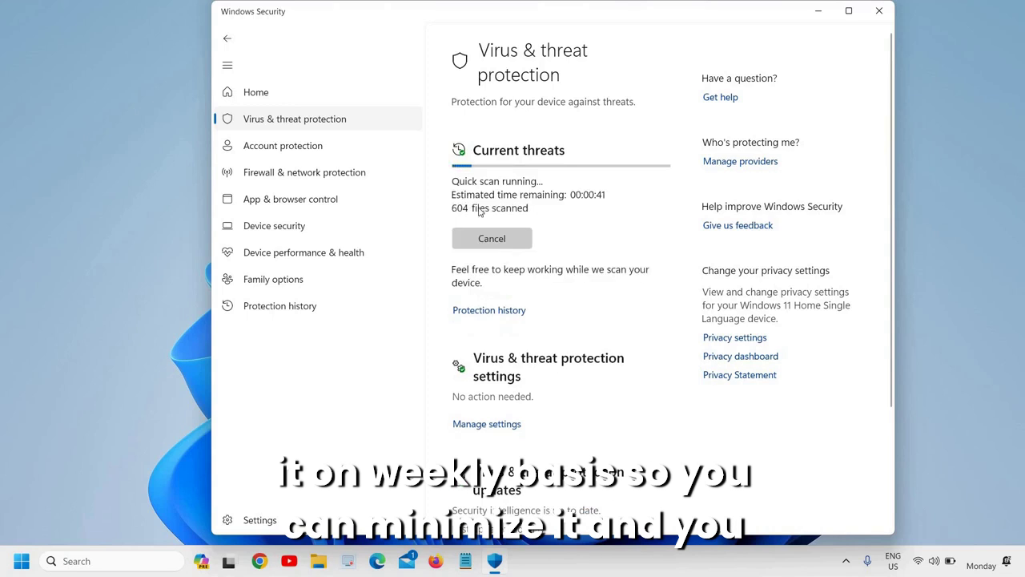
{"action": "left_click", "coordinate": [817, 11]}
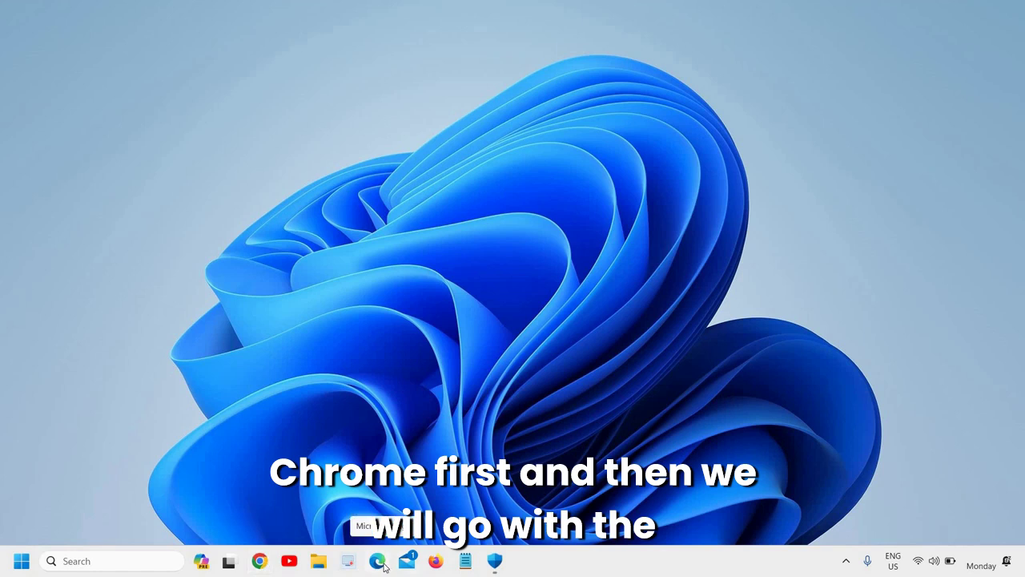
Bring up the 'Restore settings to their original defaults' confirmation in maximized Chrome's Reset settings.
{"action": "left_click", "coordinate": [260, 561]}
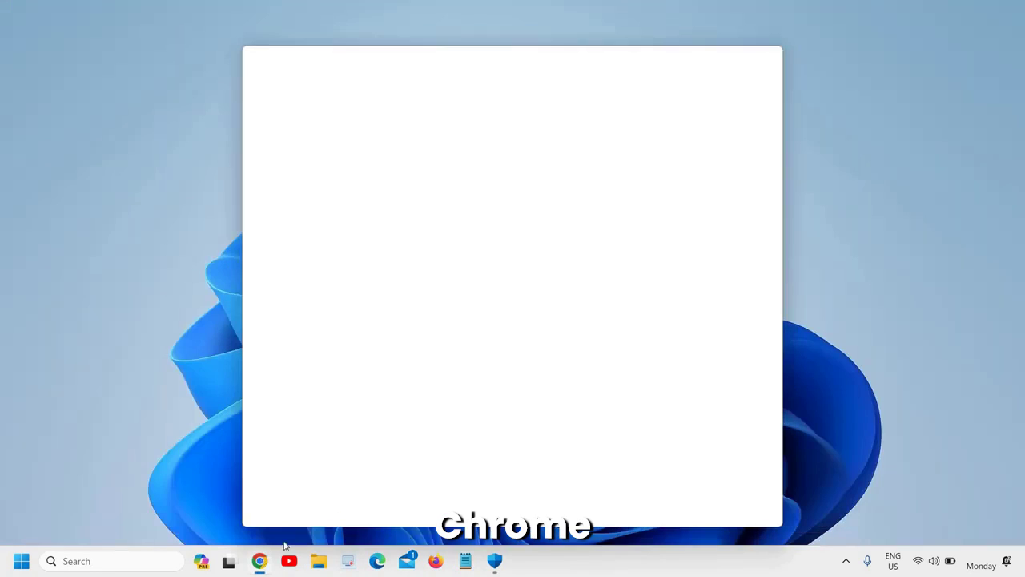
{"action": "left_click", "coordinate": [735, 60]}
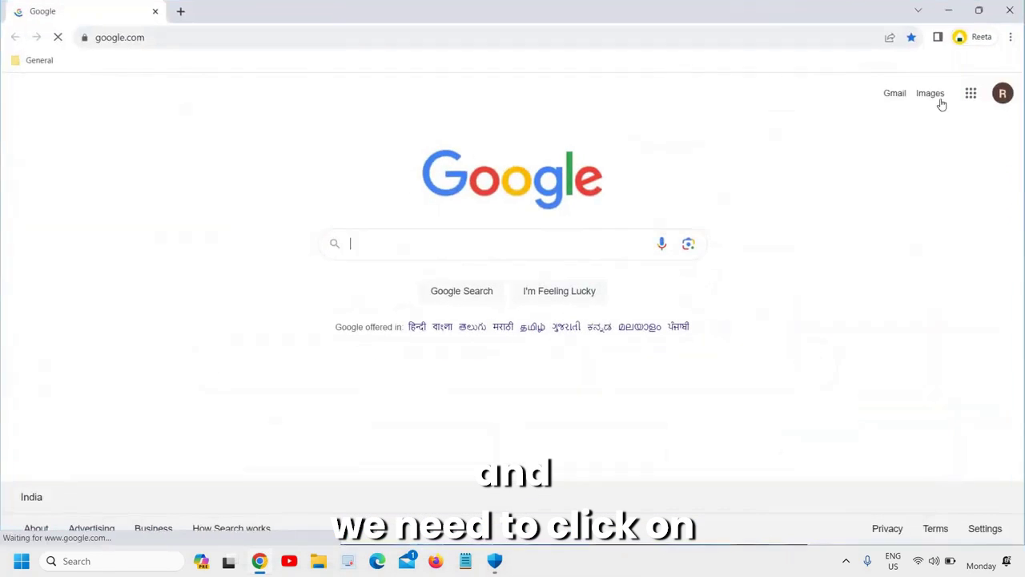
{"action": "left_click", "coordinate": [1010, 38]}
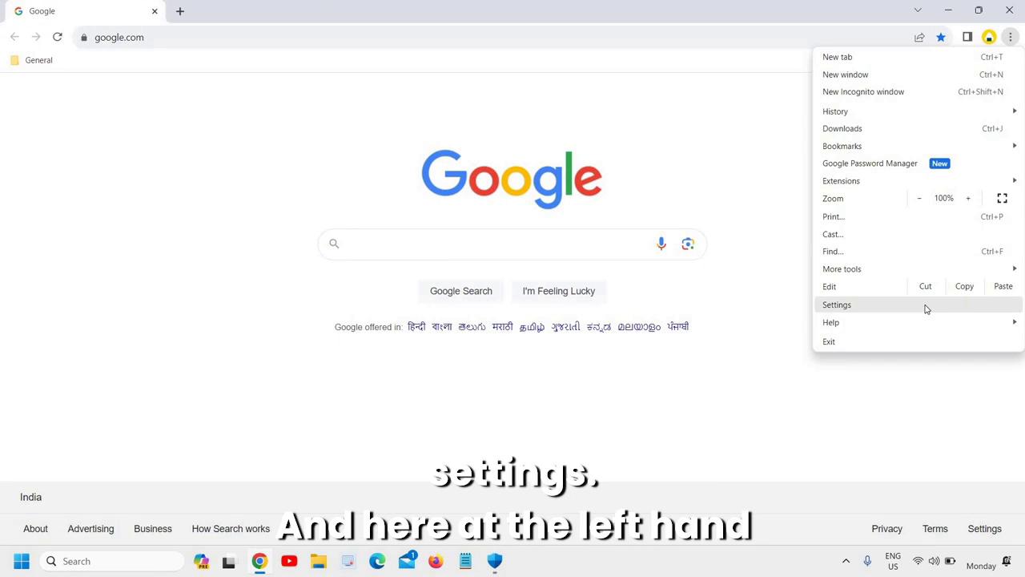
{"action": "left_click", "coordinate": [926, 308]}
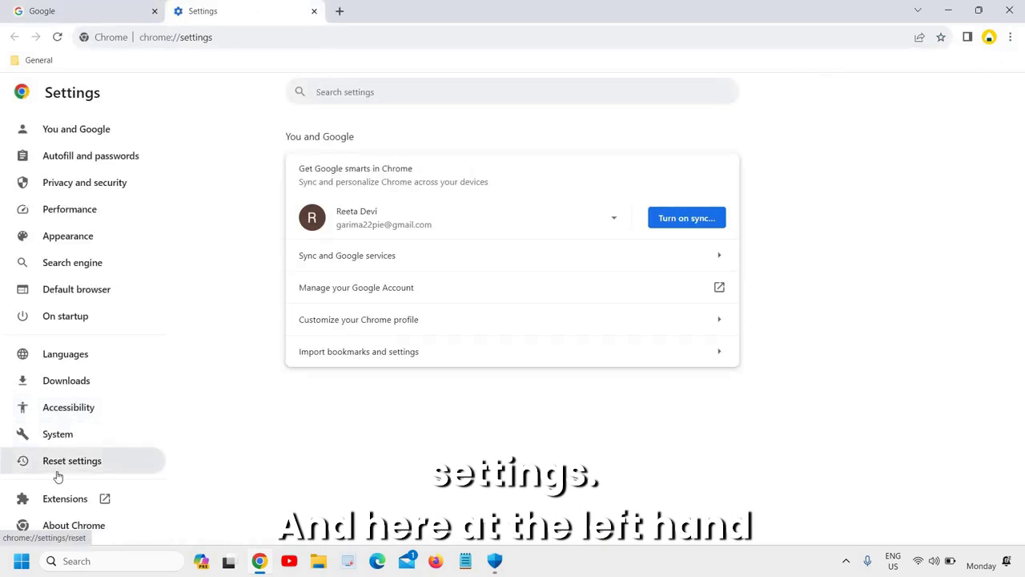
{"action": "left_click", "coordinate": [58, 470]}
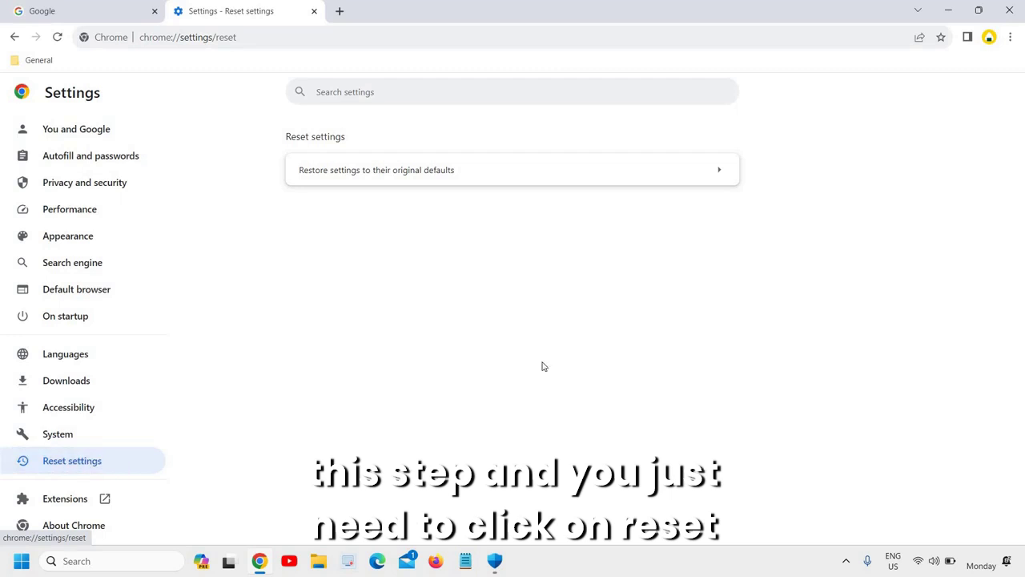
{"action": "left_click", "coordinate": [439, 180]}
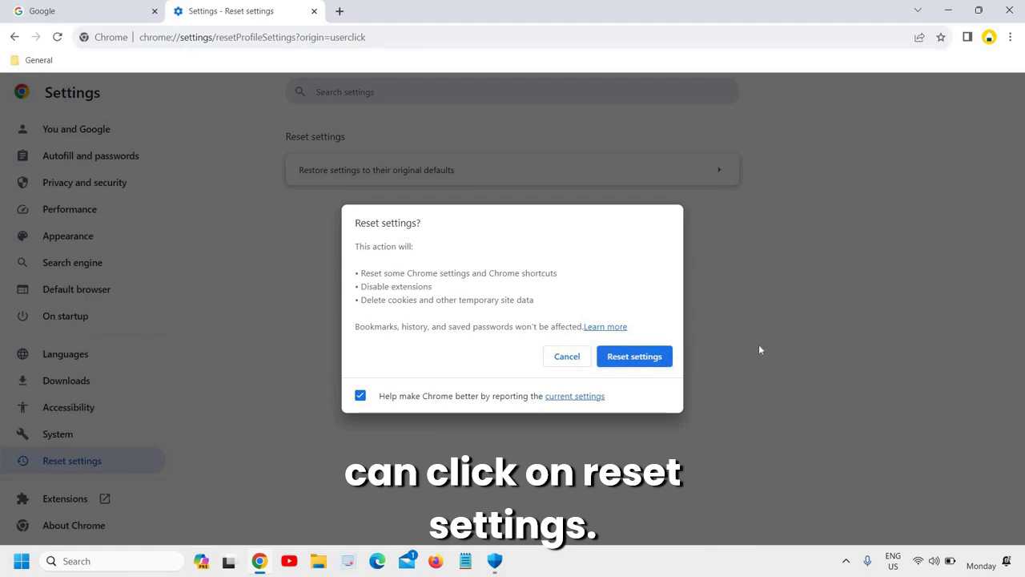
Close Chrome, then reset Microsoft Edge's settings to their default values.
{"action": "left_click", "coordinate": [1009, 10]}
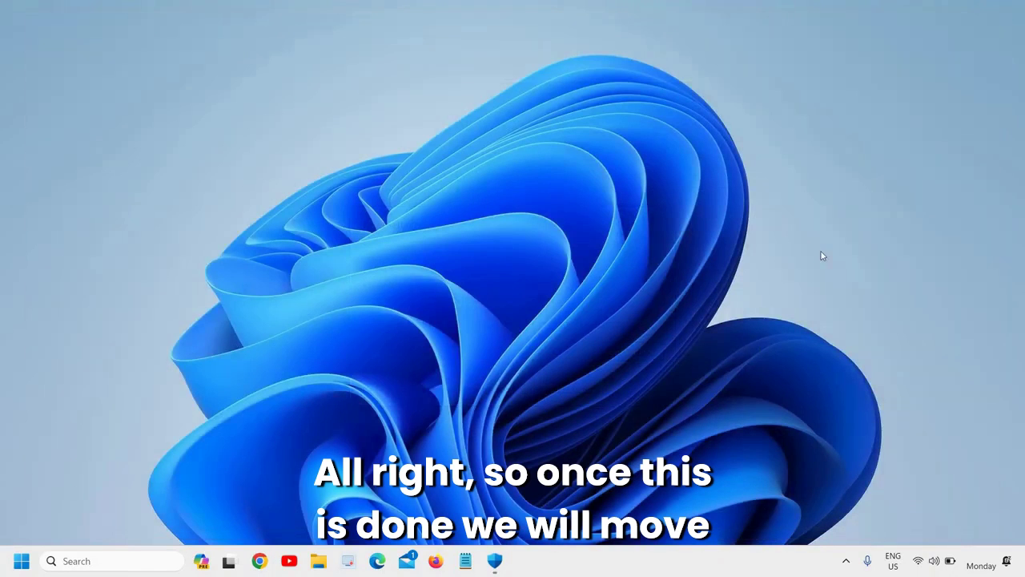
{"action": "left_click", "coordinate": [382, 570]}
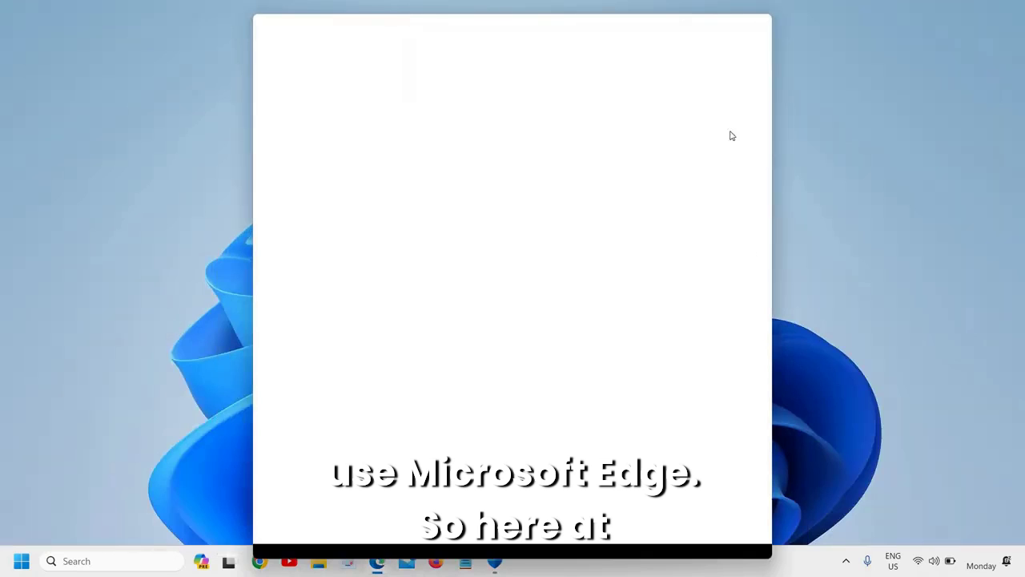
{"action": "left_click", "coordinate": [726, 27]}
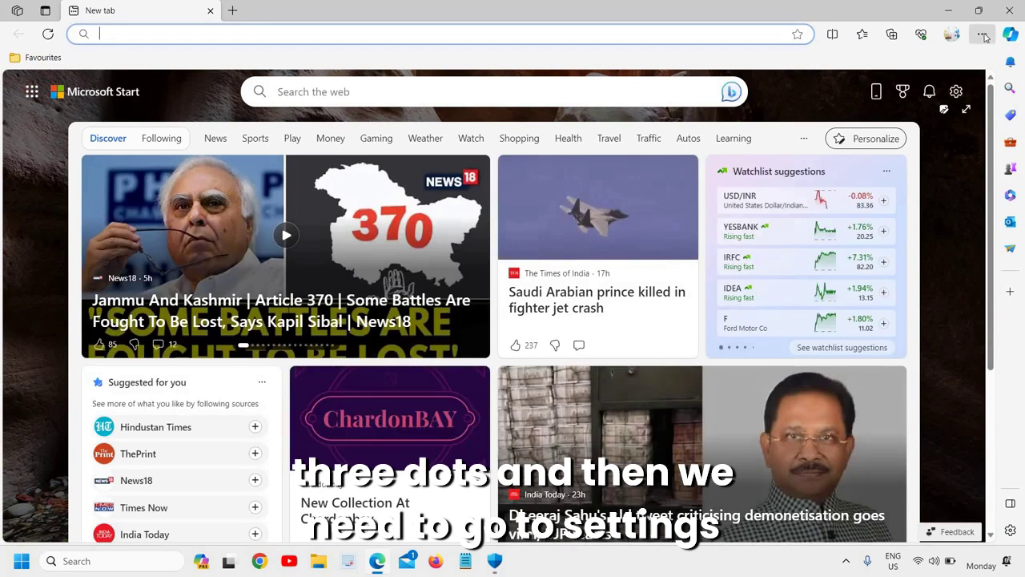
{"action": "left_click", "coordinate": [984, 35]}
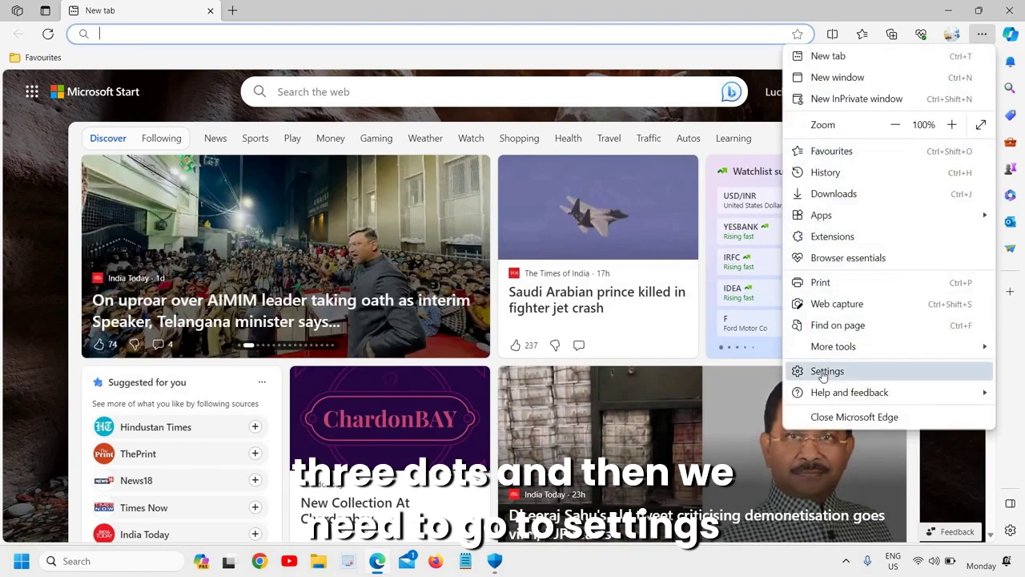
{"action": "left_click", "coordinate": [823, 375]}
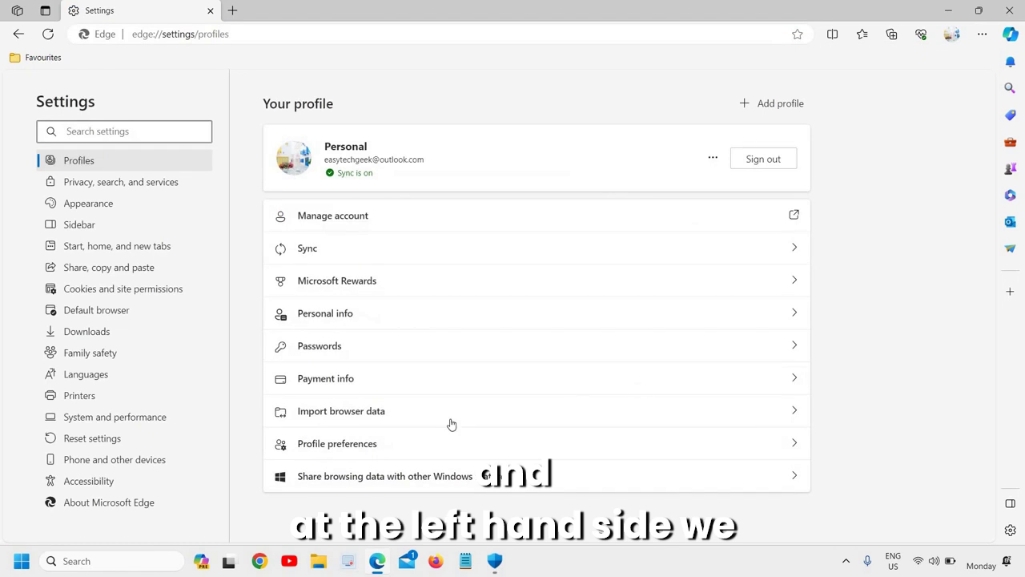
{"action": "left_click", "coordinate": [96, 443]}
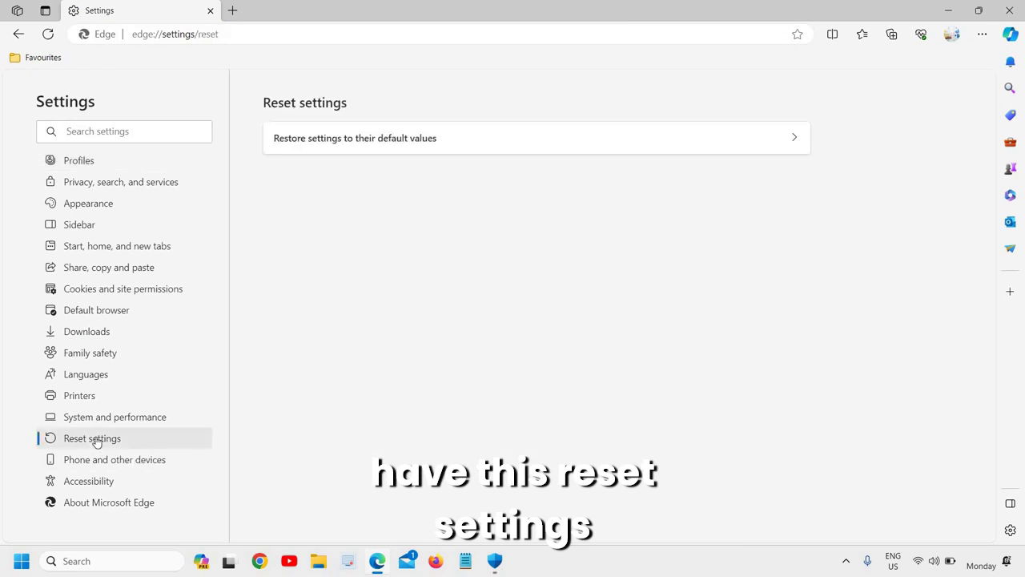
{"action": "left_click", "coordinate": [359, 141]}
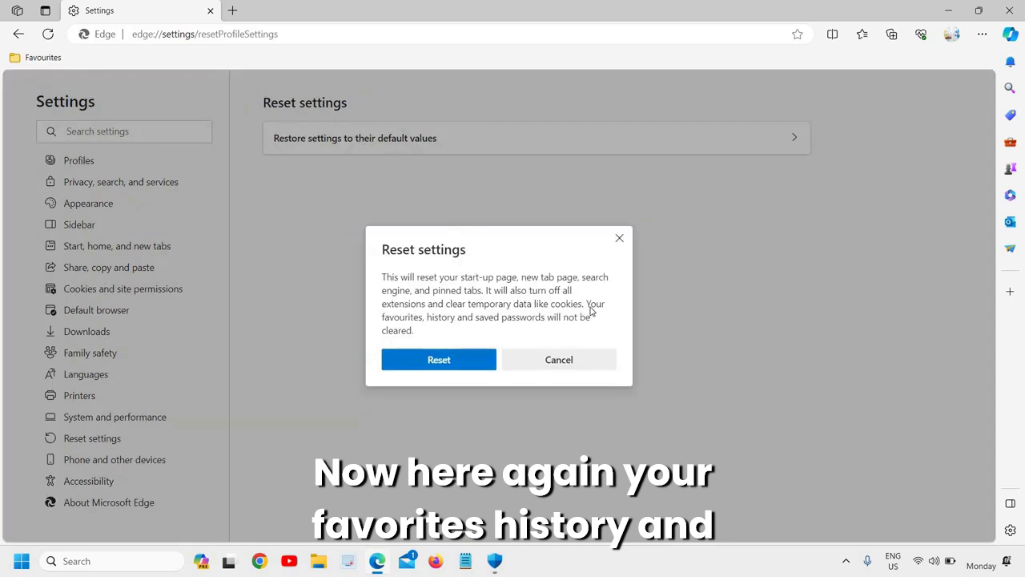
{"action": "left_click", "coordinate": [433, 368]}
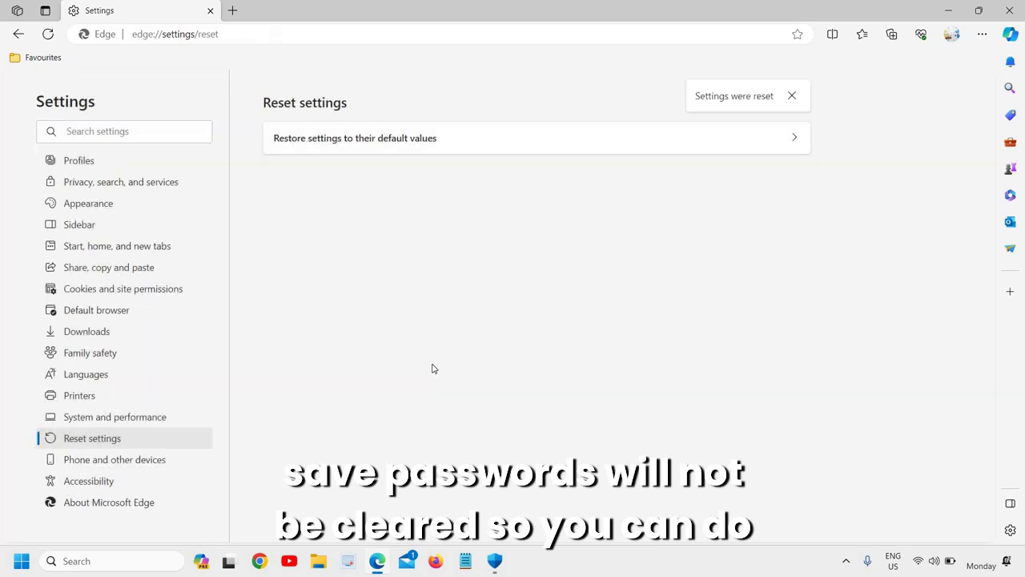
Close Edge, start a Windows Update check for updates, then close Settings.
{"action": "left_click", "coordinate": [1007, 10]}
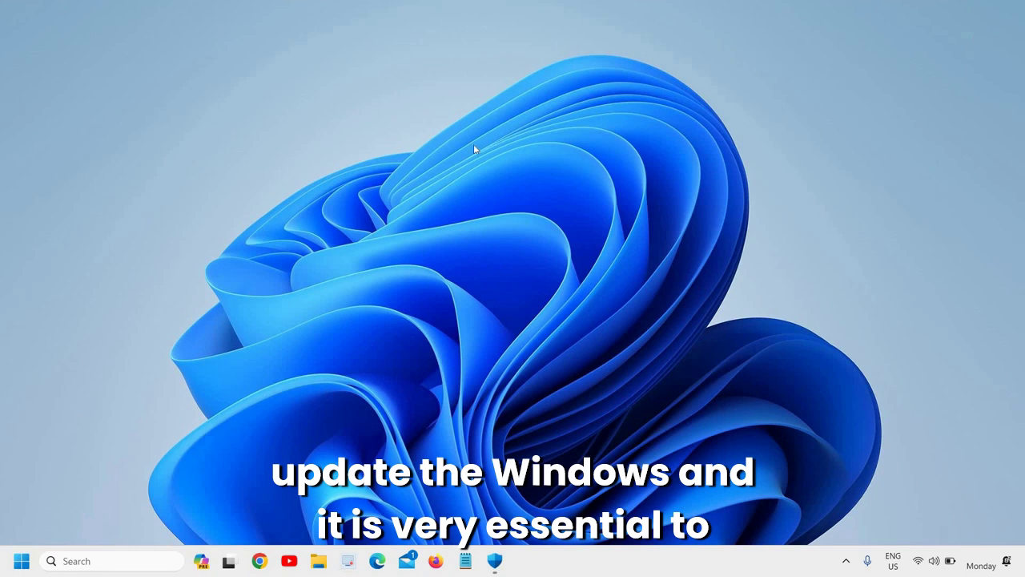
{"action": "right_click", "coordinate": [11, 563]}
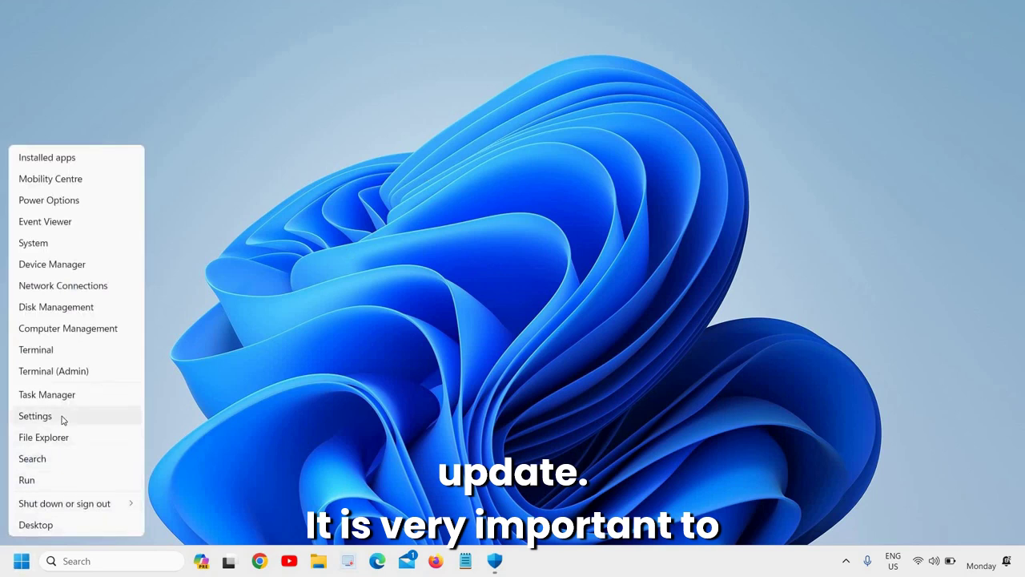
{"action": "left_click", "coordinate": [34, 416]}
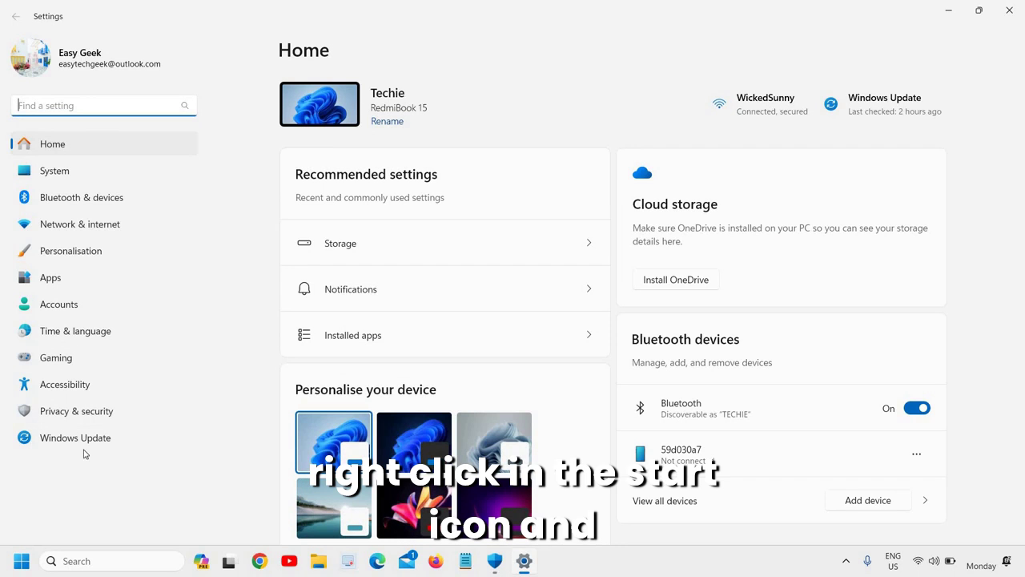
{"action": "left_click", "coordinate": [80, 439]}
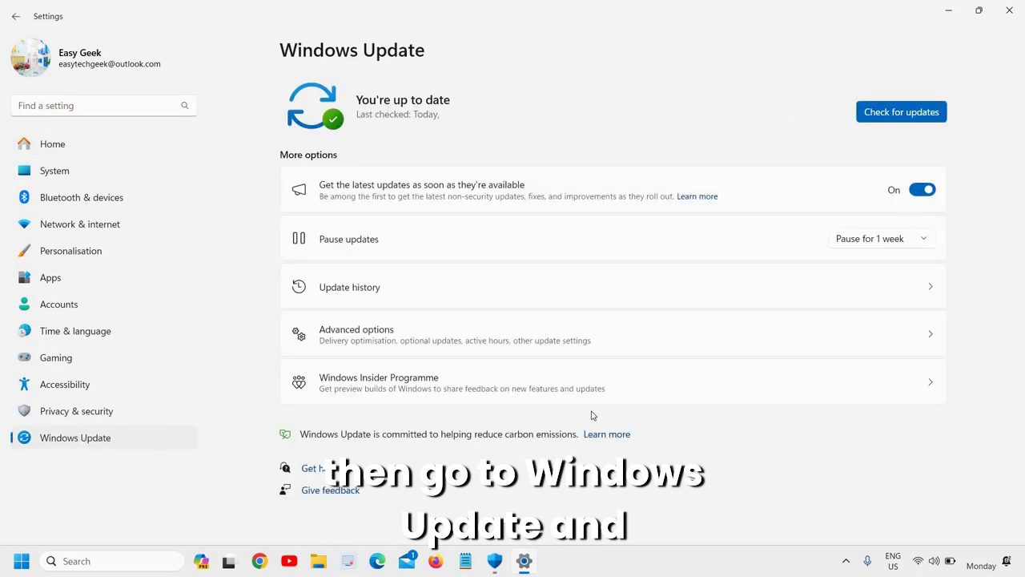
{"action": "left_click", "coordinate": [897, 116]}
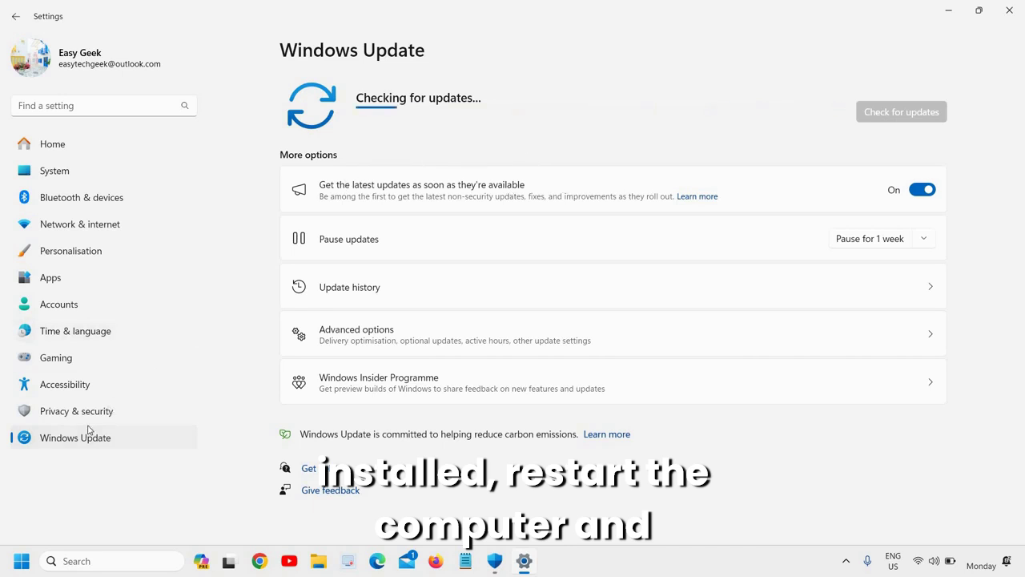
{"action": "left_click", "coordinate": [1016, 14]}
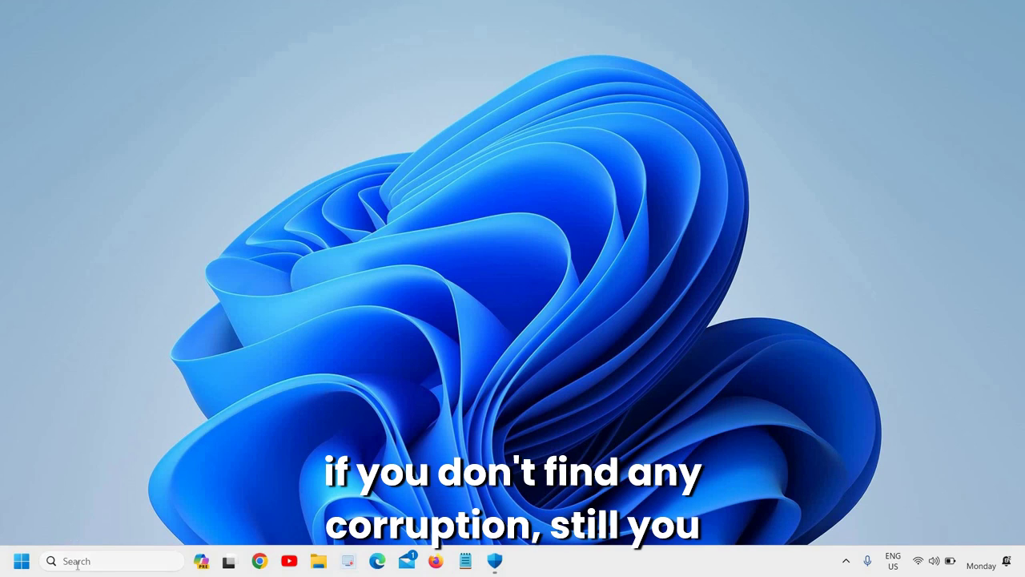
Run sfc /scannow in an administrator Command Prompt and close it once verification starts.
{"action": "left_click", "coordinate": [80, 561]}
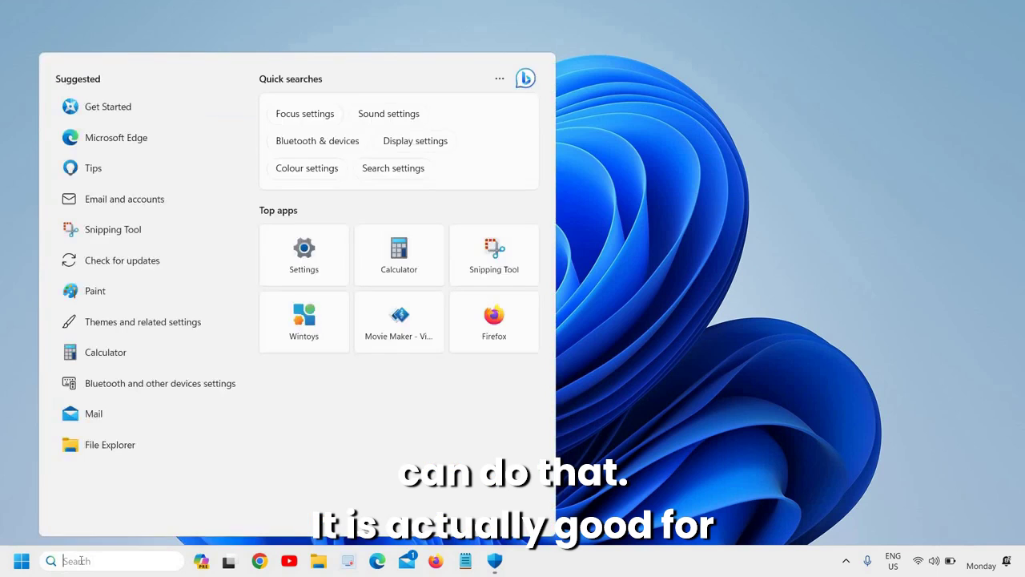
{"action": "type", "text": "cmd"}
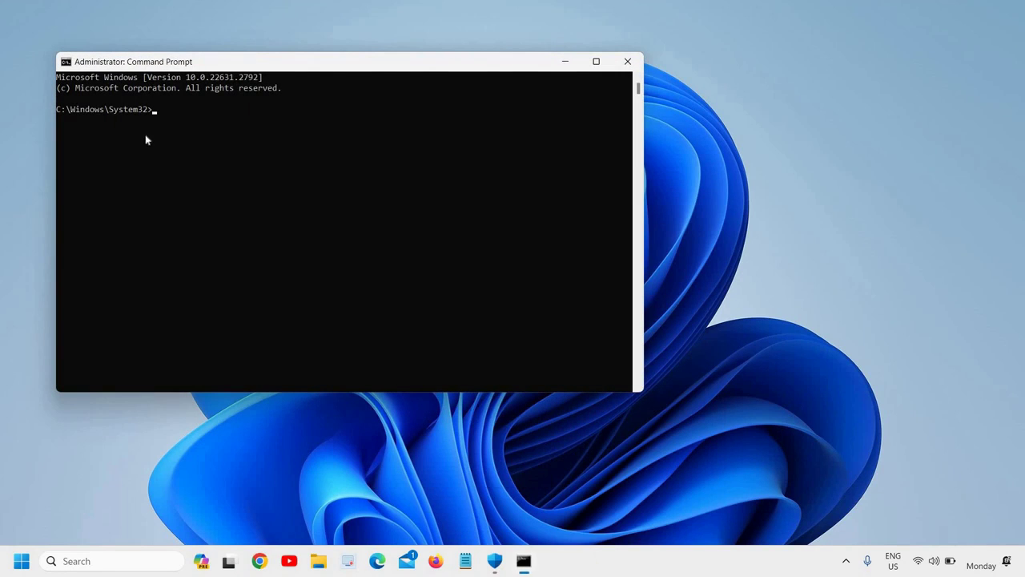
{"action": "type", "text": "sfc"}
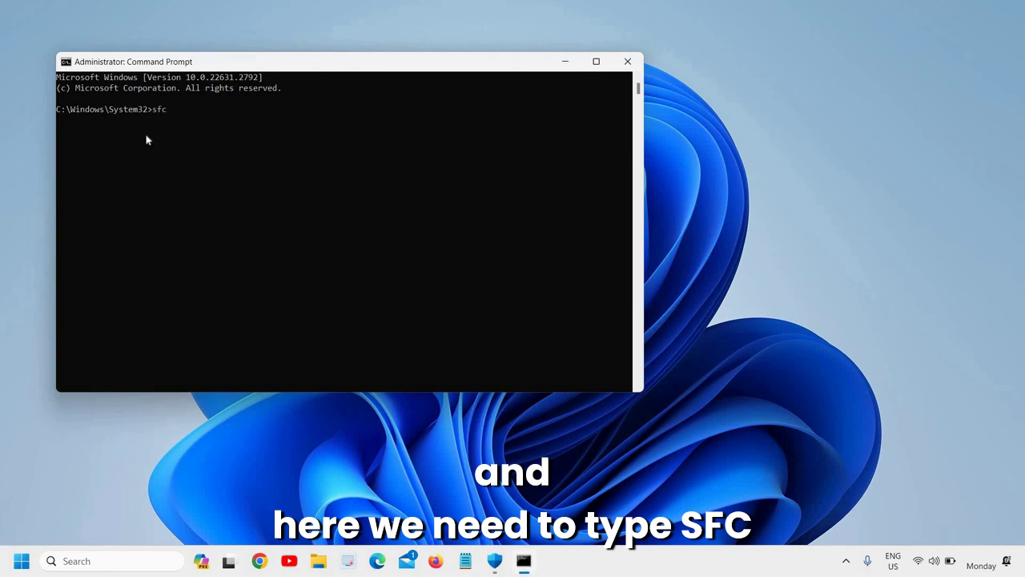
{"action": "type", "text": " /scann"}
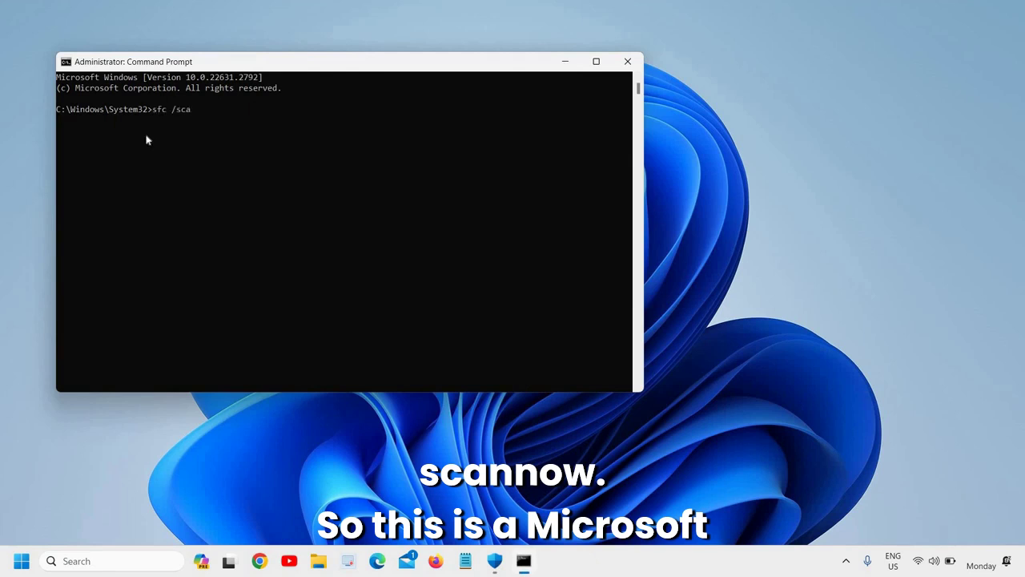
{"action": "type", "text": "ow"}
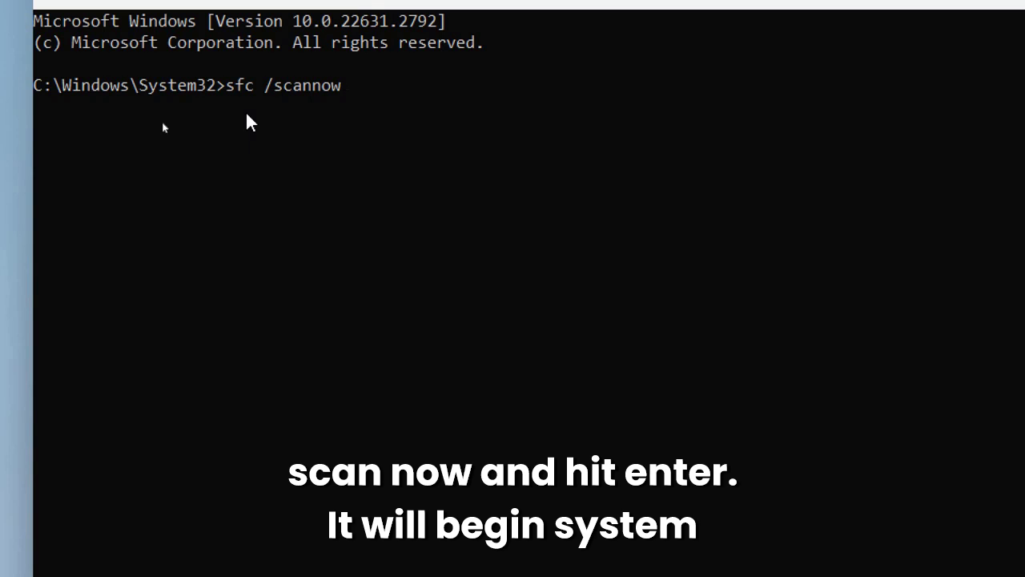
{"action": "key", "text": "Return"}
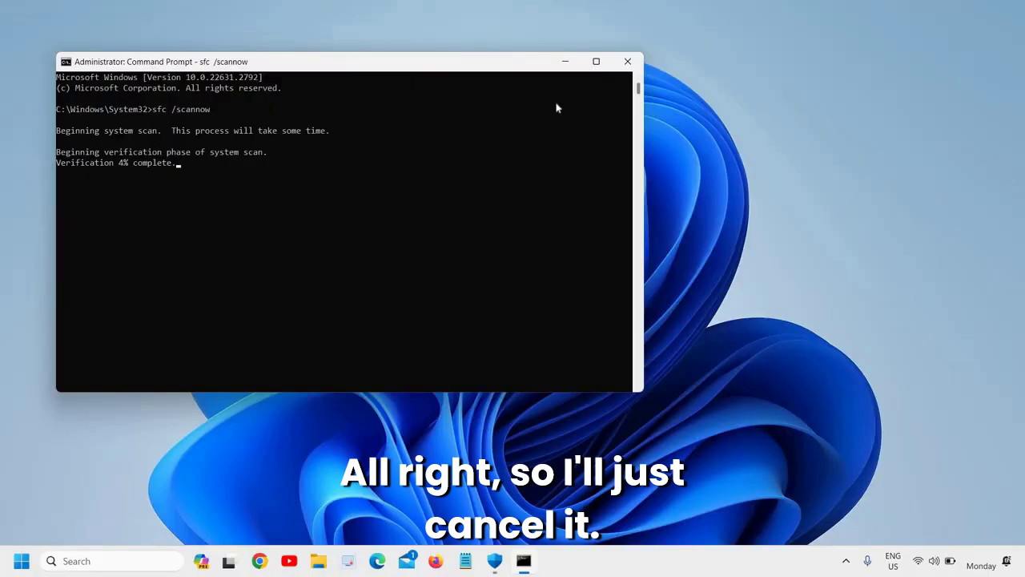
{"action": "left_click", "coordinate": [626, 64]}
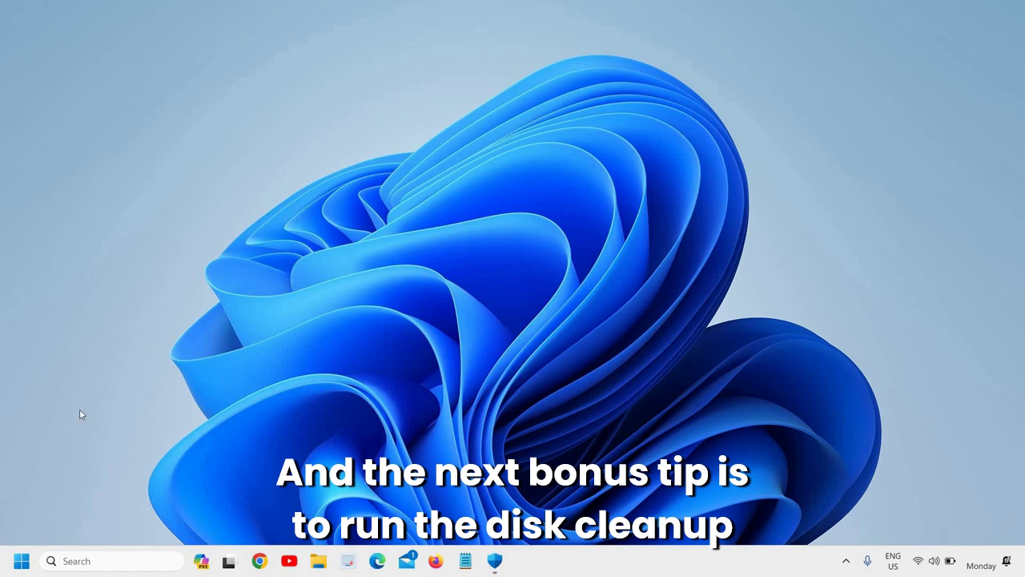
Run cleanmgr from the Run box to open Disk Clean-up for drive C:.
{"action": "left_click", "coordinate": [21, 563]}
{"action": "right_click", "coordinate": [22, 563]}
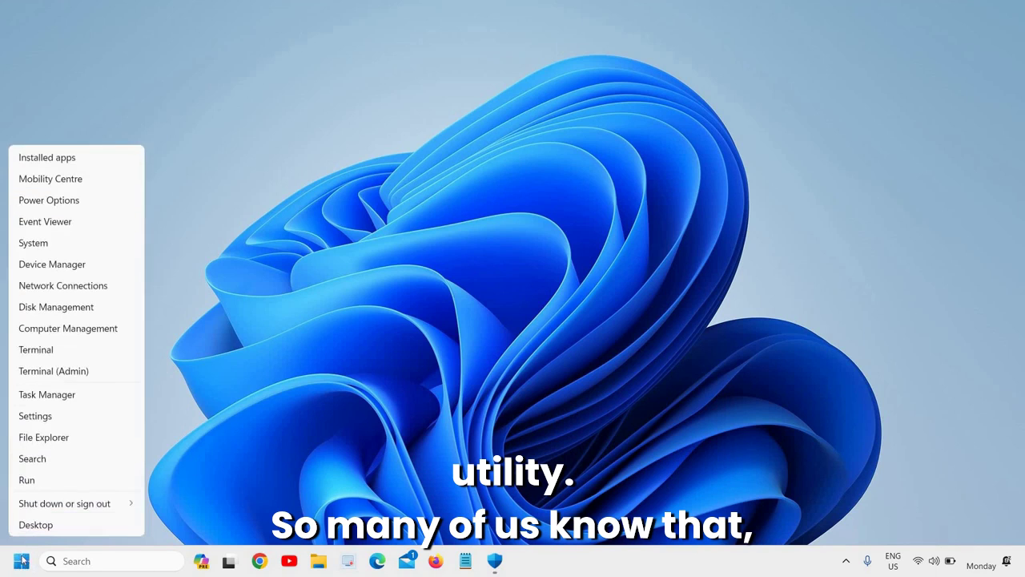
{"action": "left_click", "coordinate": [44, 481]}
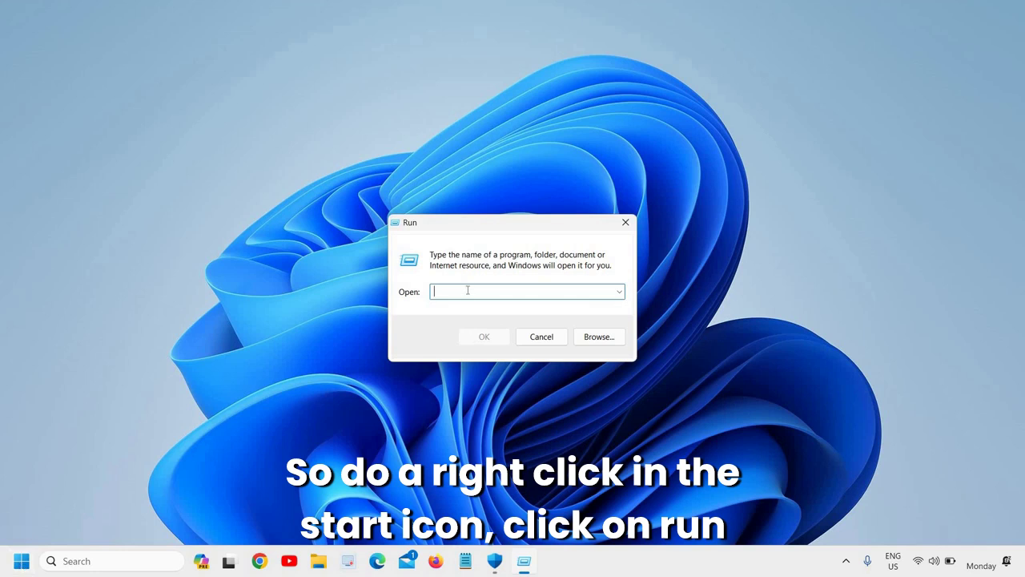
{"action": "type", "text": "clea"}
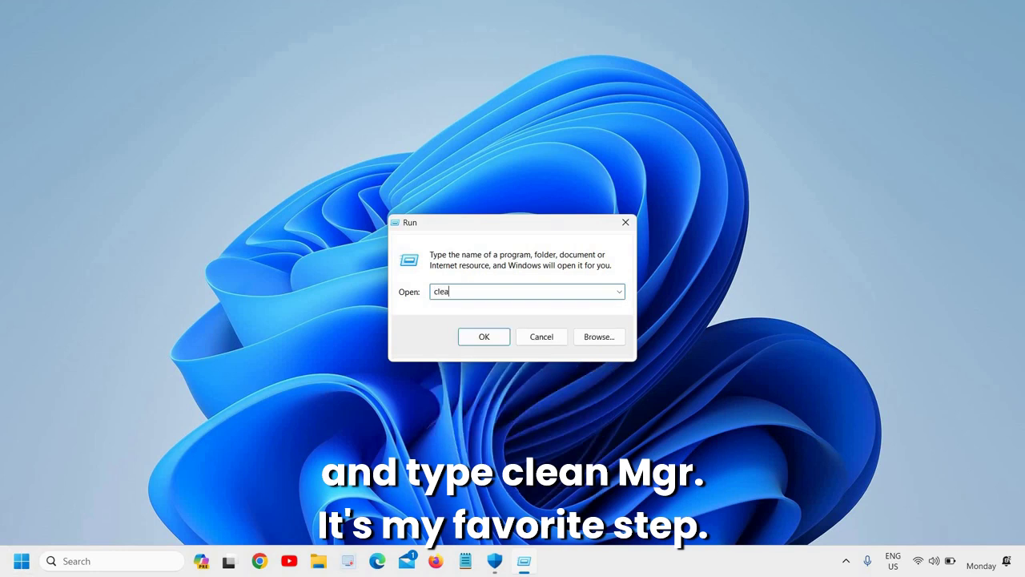
{"action": "type", "text": "nmgr"}
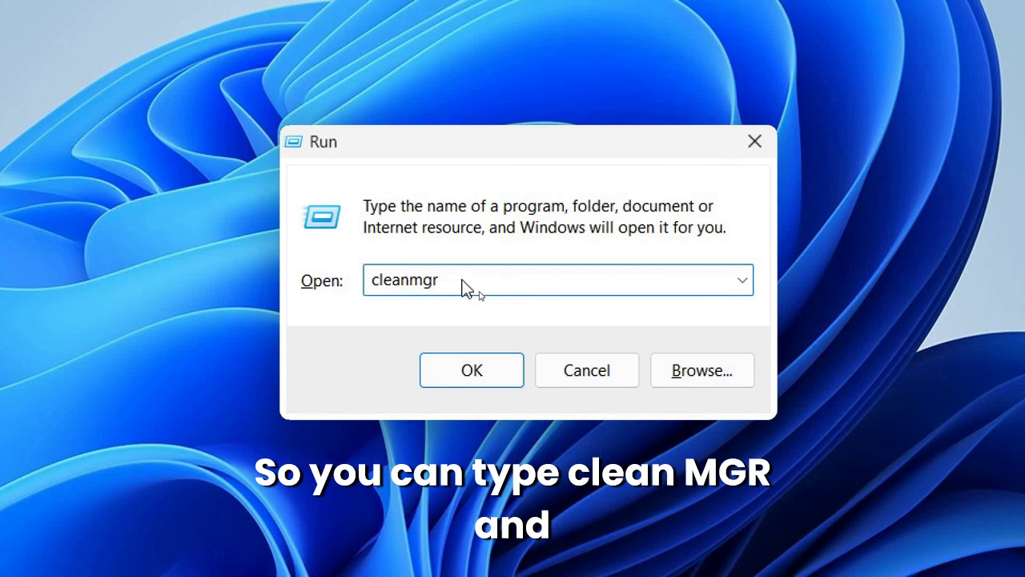
{"action": "left_click", "coordinate": [454, 370]}
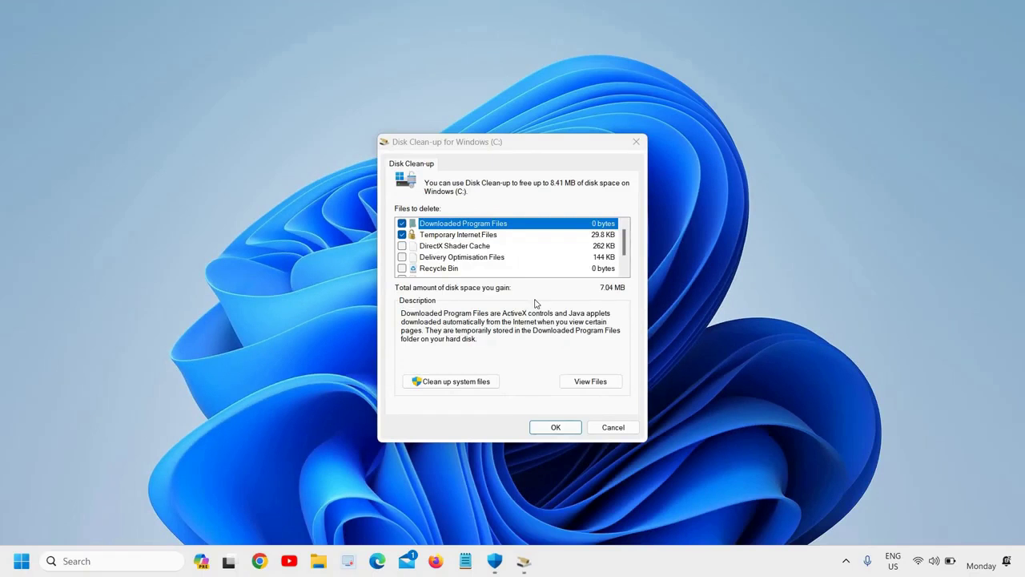
Tick DirectX Shader Cache, Delivery Optimisation Files and Temporary files (8.41 MB), then click OK.
{"action": "left_click", "coordinate": [402, 246]}
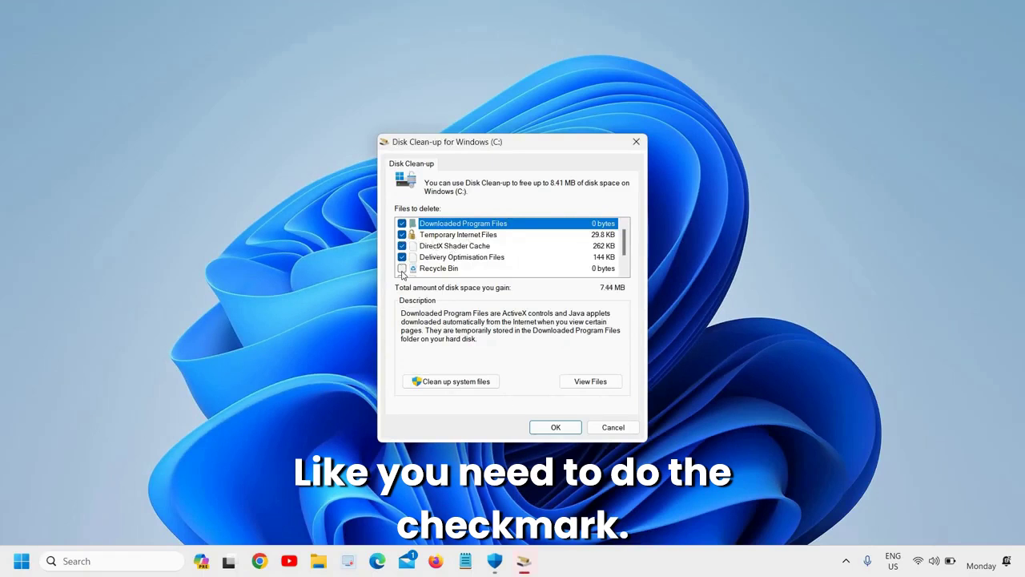
{"action": "left_click", "coordinate": [402, 268]}
{"action": "scroll", "coordinate": [405, 271], "scroll_direction": "down", "scroll_amount": 1}
{"action": "left_click", "coordinate": [402, 257]}
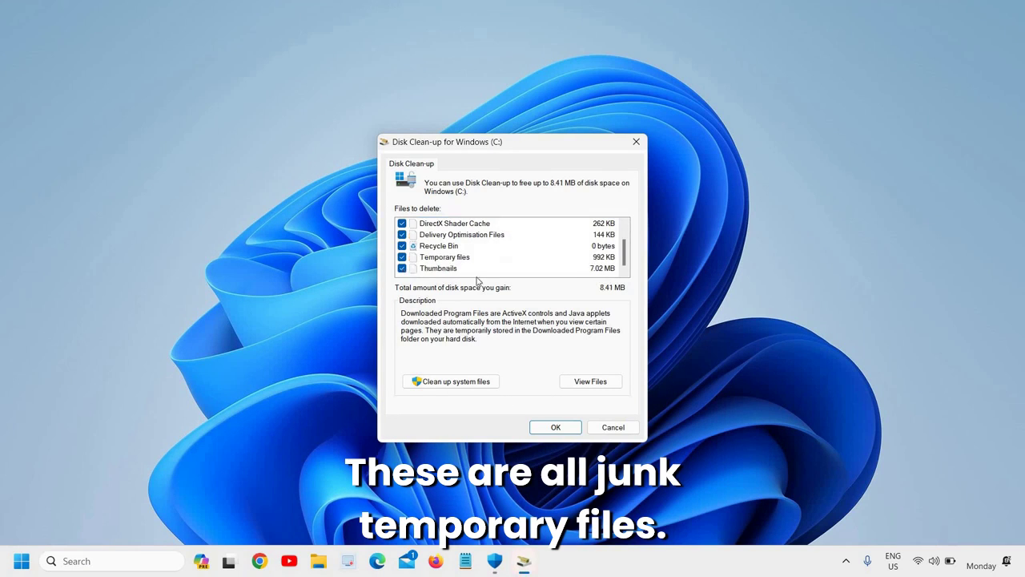
{"action": "scroll", "coordinate": [479, 276], "scroll_direction": "up", "scroll_amount": 1}
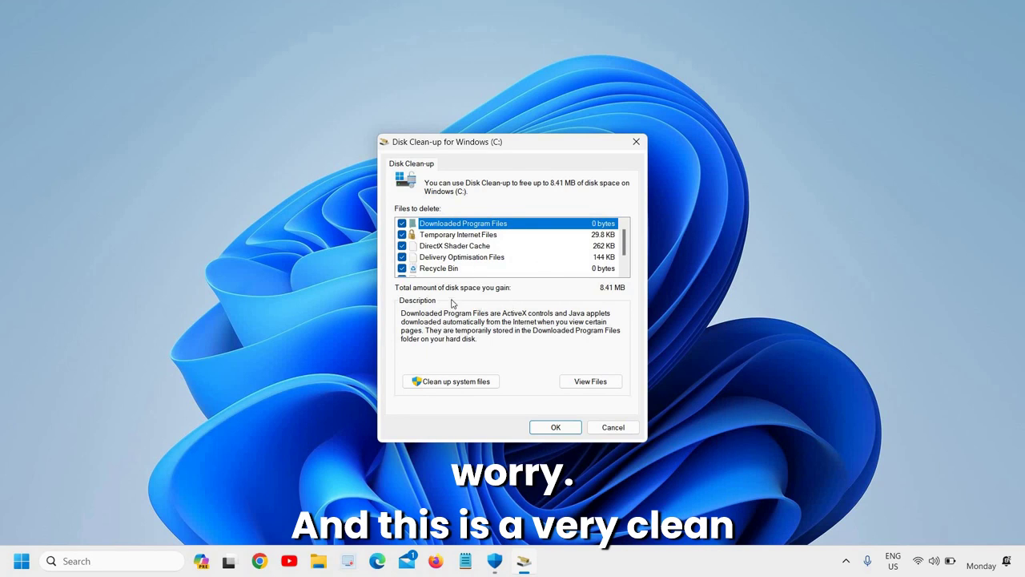
{"action": "mouse_move", "coordinate": [612, 287]}
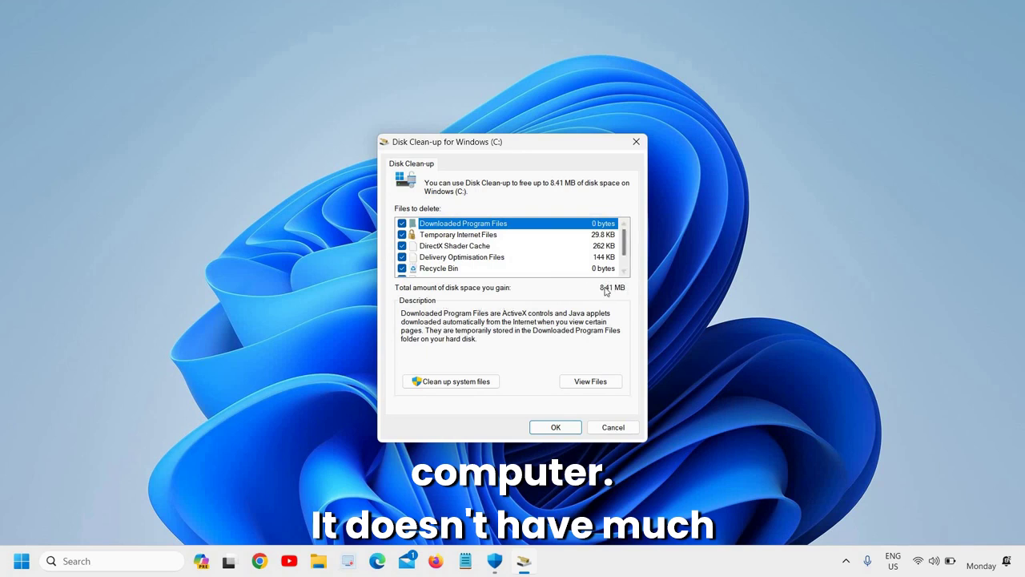
{"action": "scroll", "coordinate": [625, 271], "scroll_direction": "down", "scroll_amount": 2}
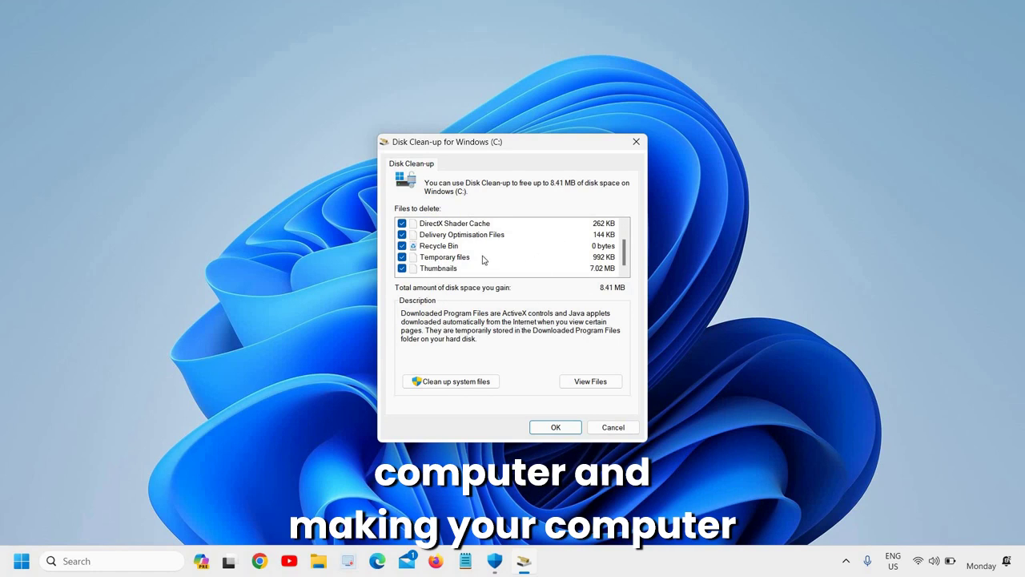
{"action": "scroll", "coordinate": [484, 262], "scroll_direction": "up", "scroll_amount": 2}
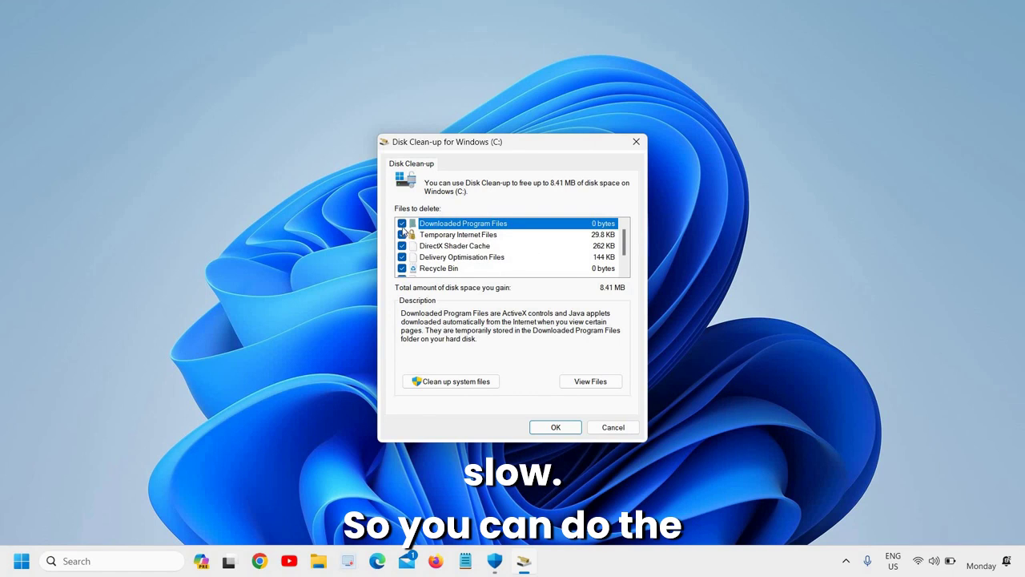
{"action": "scroll", "coordinate": [412, 267], "scroll_direction": "down", "scroll_amount": 1}
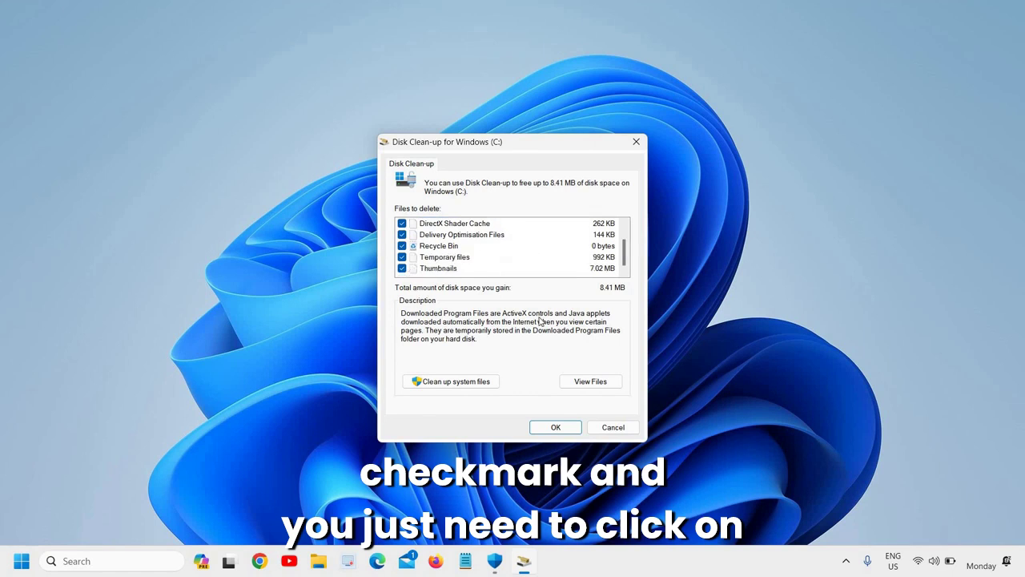
{"action": "left_click", "coordinate": [554, 427]}
Confirm permanent deletion with Delete Files so the drive C: cleanup runs.
{"action": "left_click", "coordinate": [547, 289]}
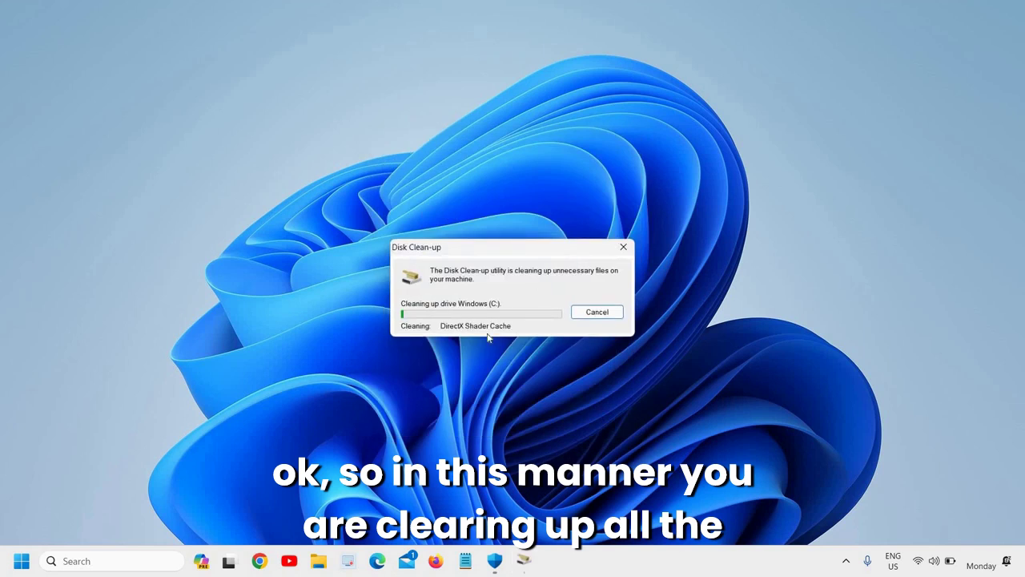